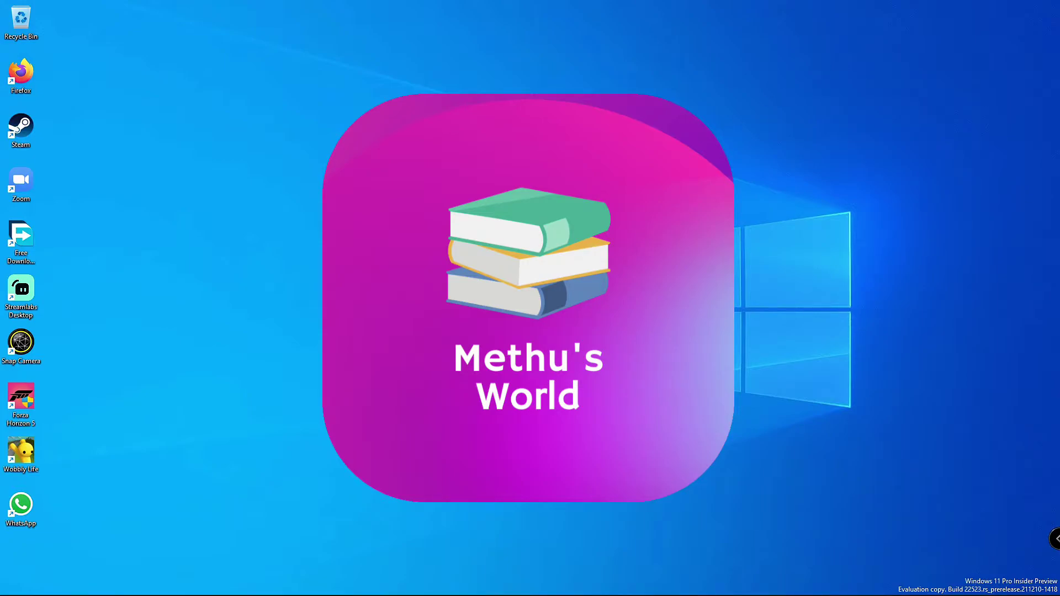
# - Load the MEGA page for the 386.8 MB Filmora X 10.7 archive and show its download options
pyautogui.click(518, 588)
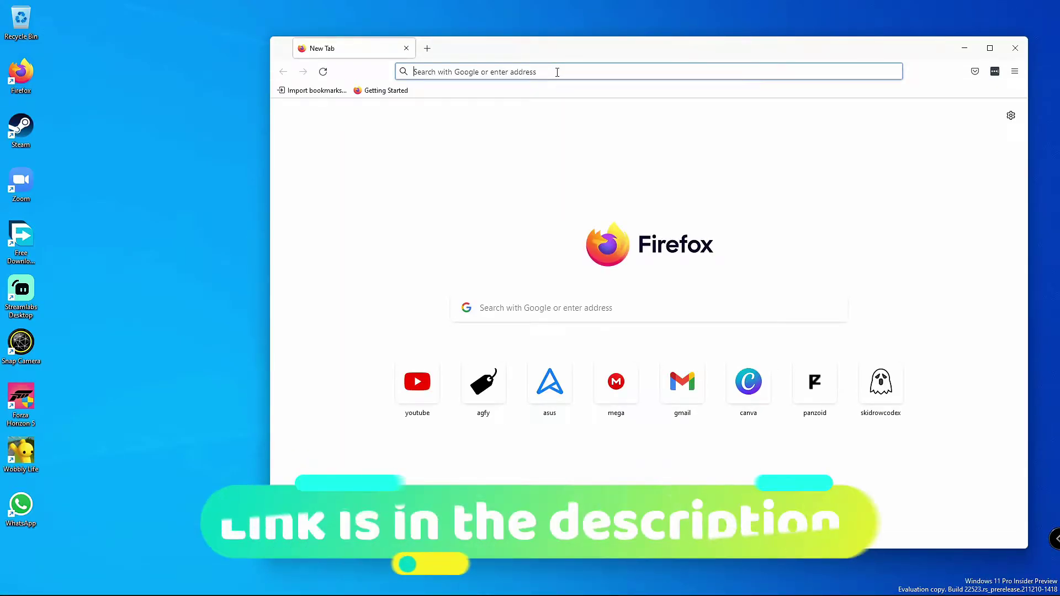
pyautogui.press('super+v')
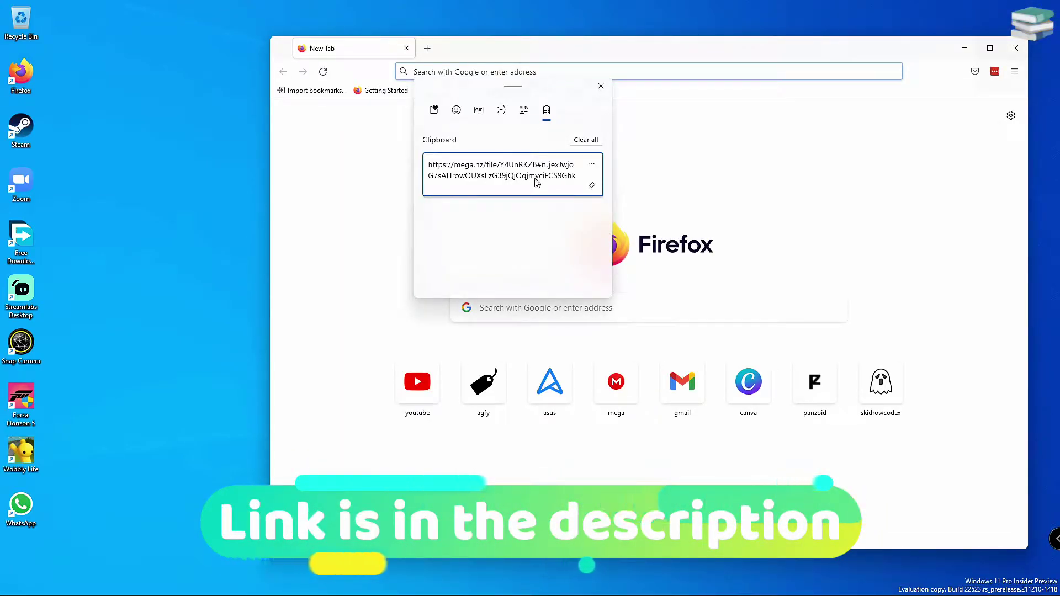
pyautogui.click(530, 182)
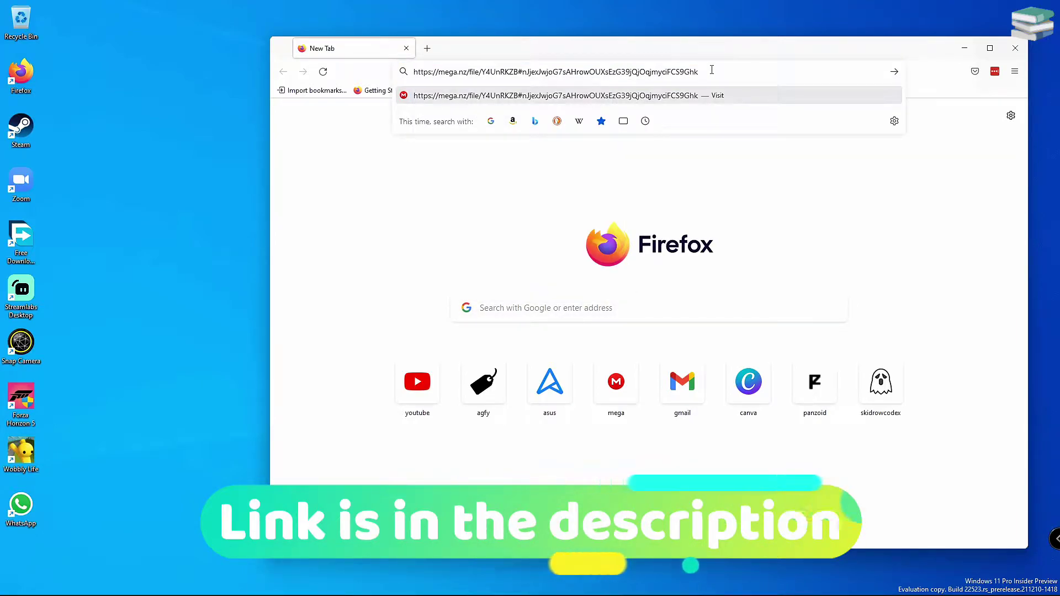
pyautogui.press('Return')
pyautogui.click(990, 48)
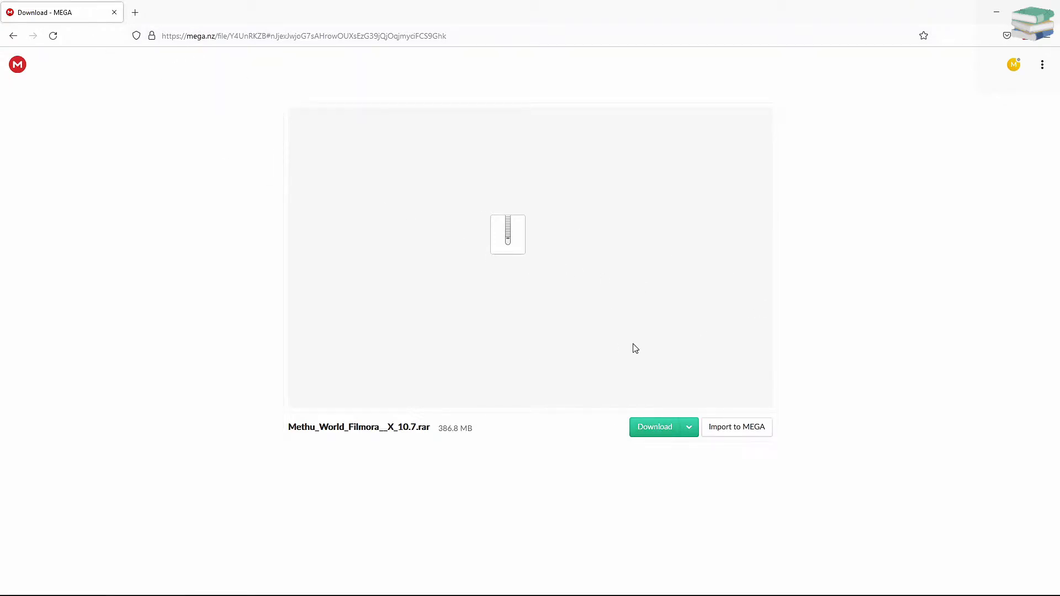
pyautogui.click(656, 436)
# - Close the browser and select the downloaded Filmora archive in D:\Downloads
pyautogui.click(115, 16)
pyautogui.press('super+e')
pyautogui.scroll(-2, 339, 415)
pyautogui.click(369, 470)
pyautogui.doubleClick(468, 234)
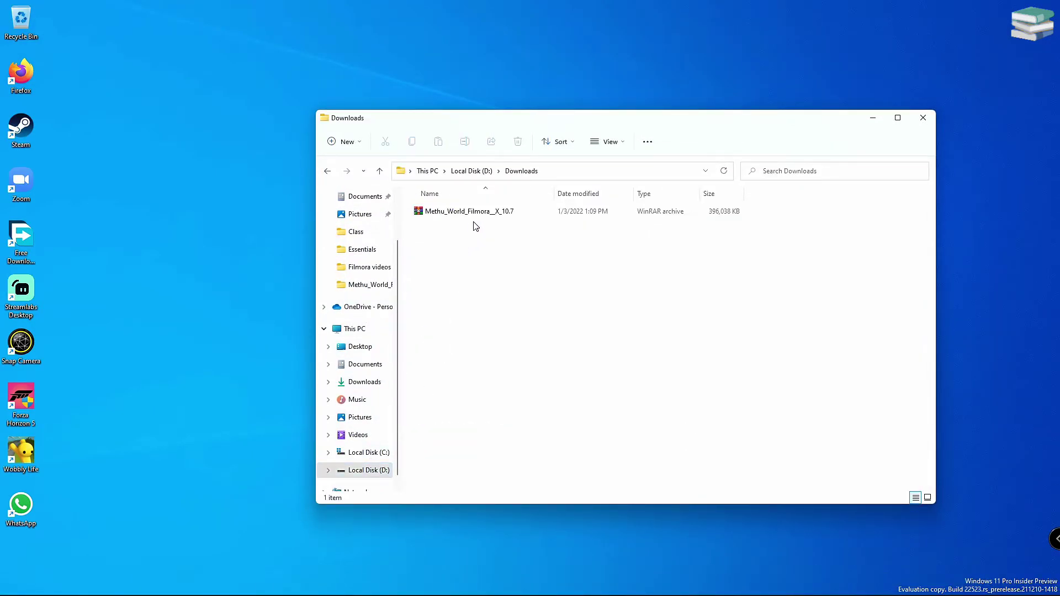
pyautogui.click(513, 215)
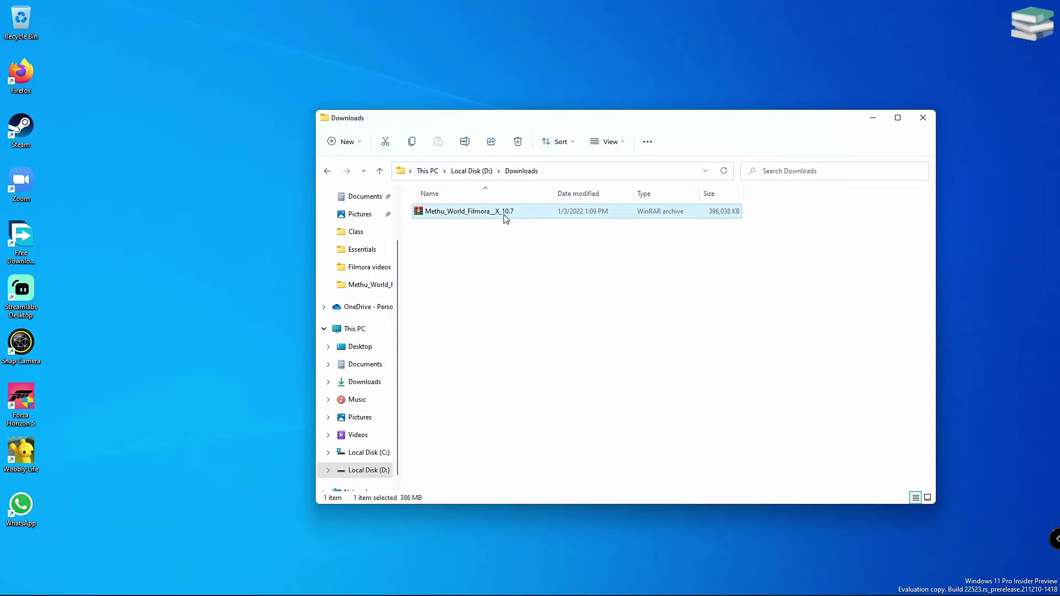
# - Extract the archive into its own folder, entering the archive password
pyautogui.rightClick(505, 218)
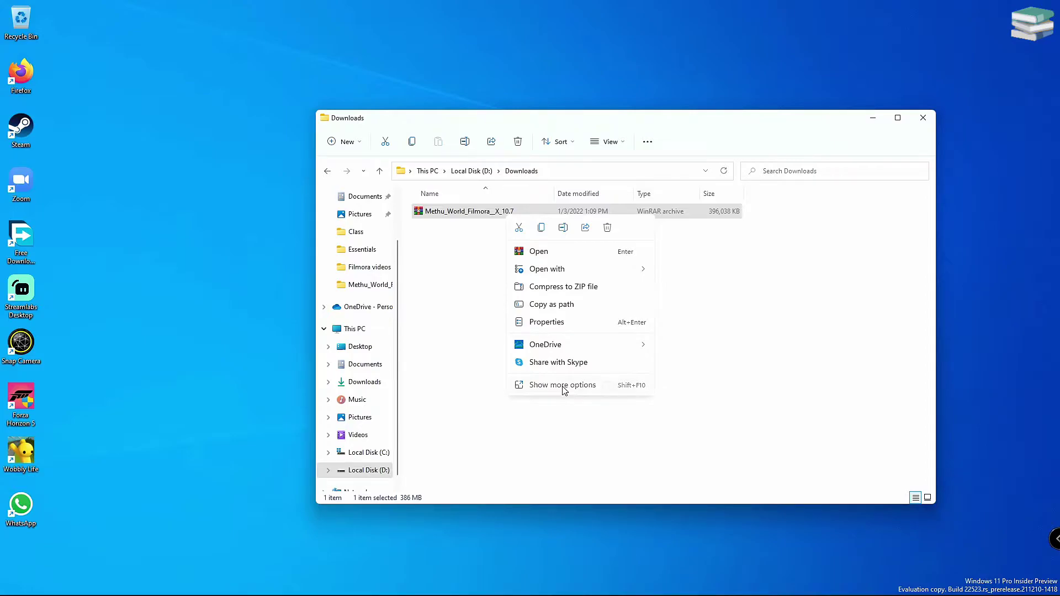
pyautogui.click(560, 386)
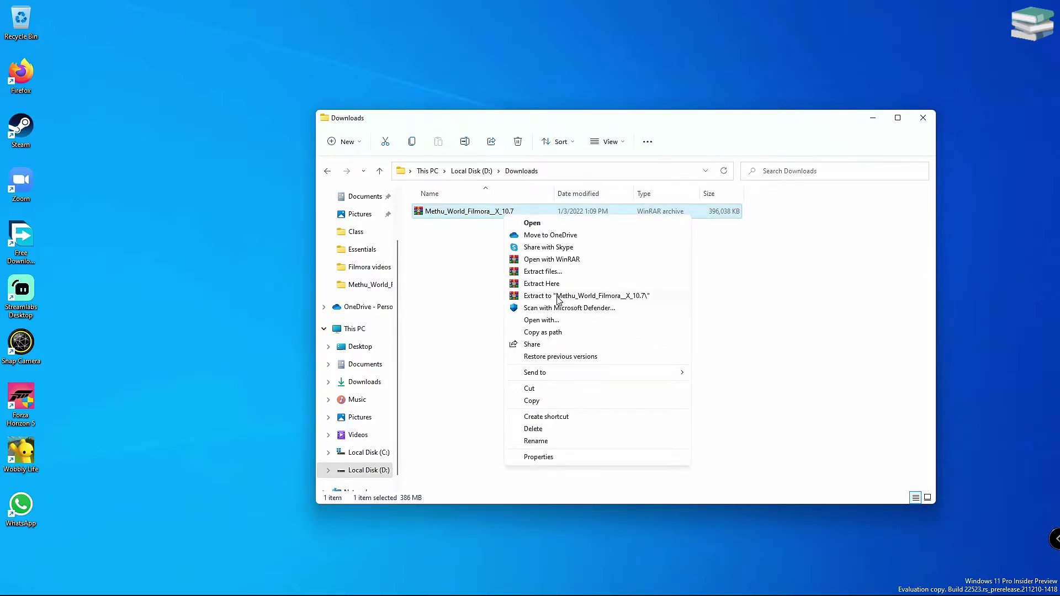
pyautogui.click(582, 297)
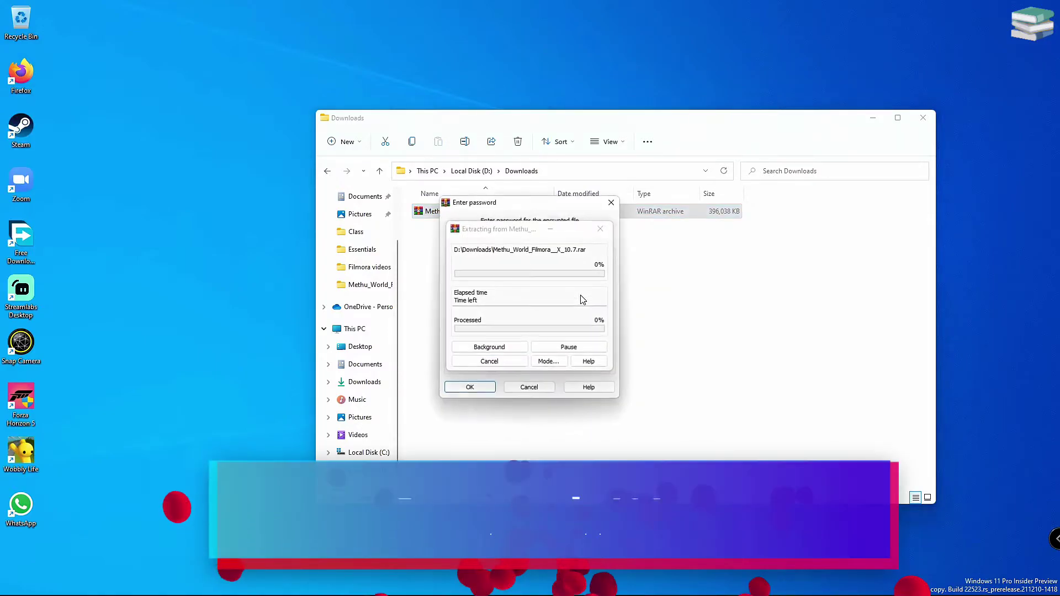
pyautogui.write('123')
pyautogui.press('Return')
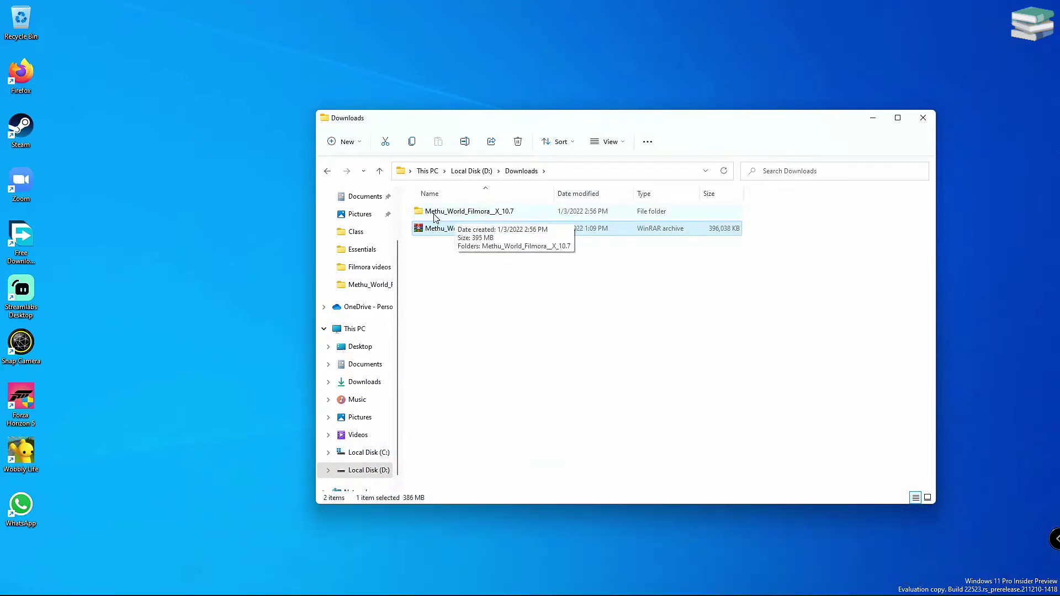
# - Open the inner extracted Filmora folder and its Read Me file
pyautogui.doubleClick(465, 212)
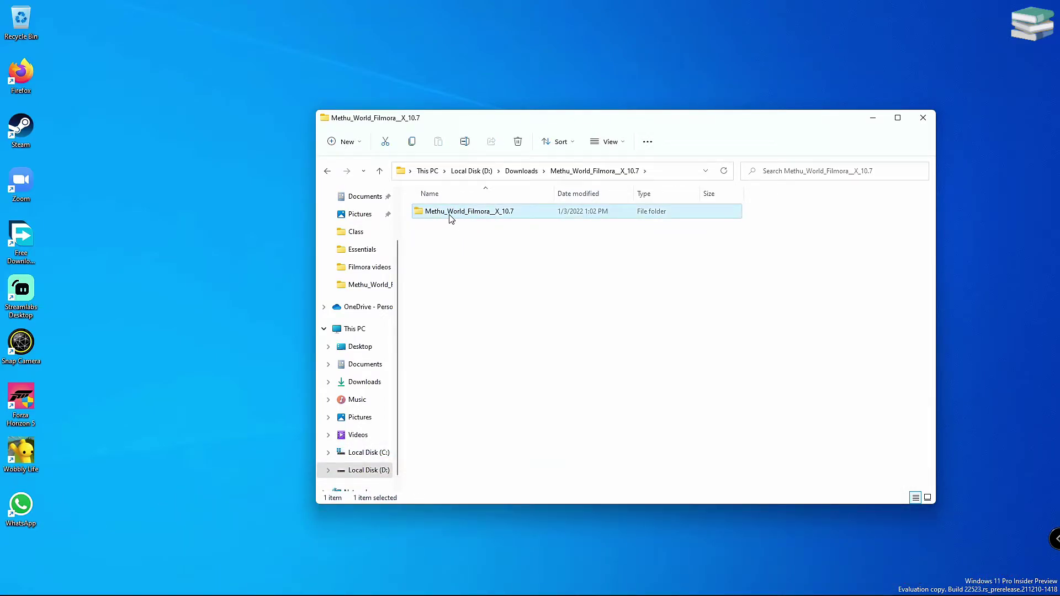
pyautogui.doubleClick(454, 216)
pyautogui.moveTo(476, 316); pyautogui.dragTo(488, 204)
pyautogui.click(491, 307)
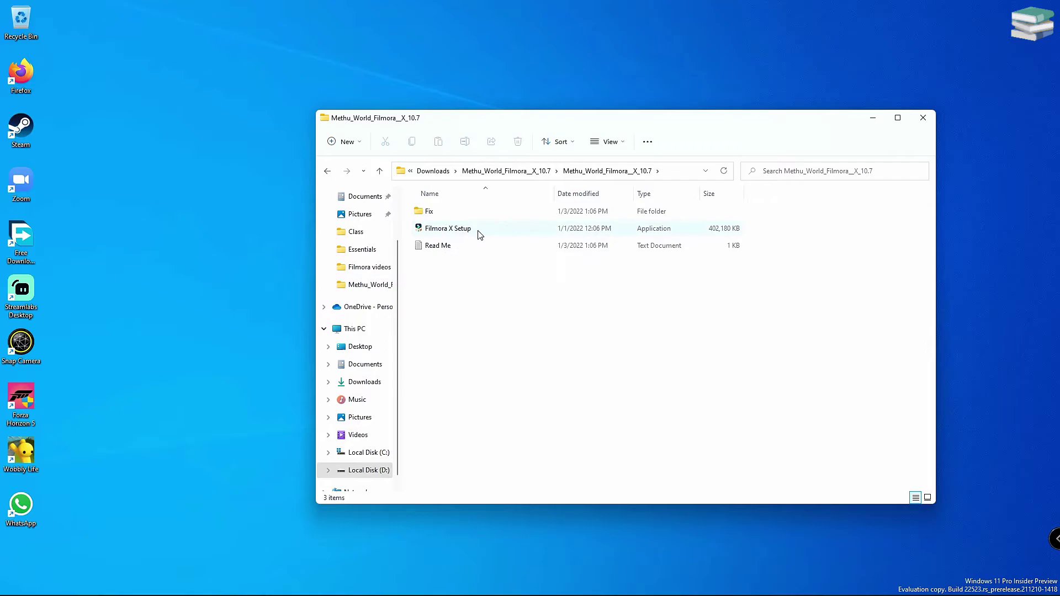
pyautogui.doubleClick(461, 249)
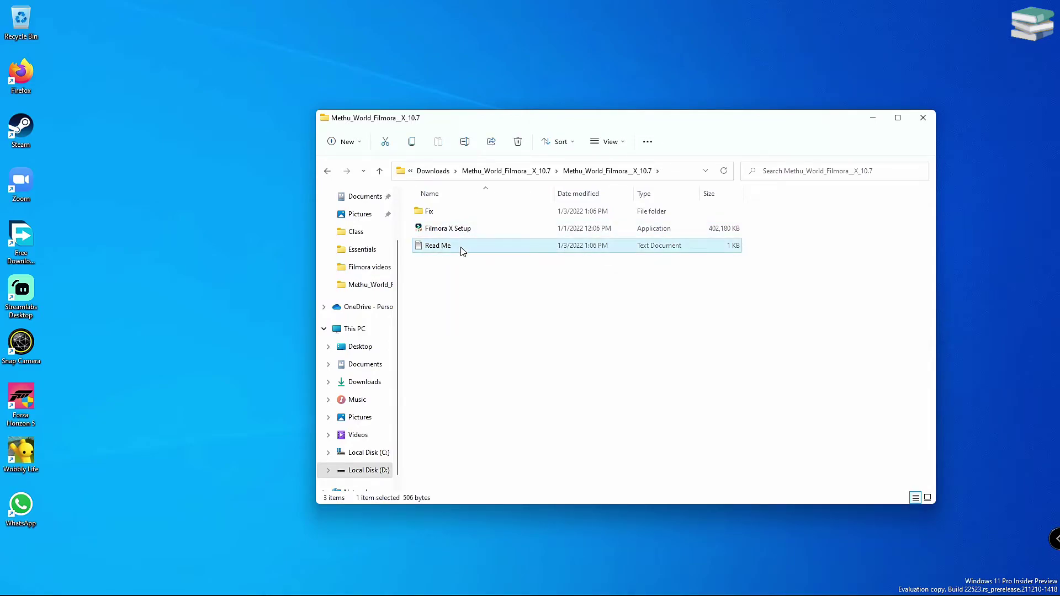
# - Read the install and Fix instructions in the Notepad Read Me, then close it
pyautogui.moveTo(632, 135); pyautogui.dragTo(613, 159)
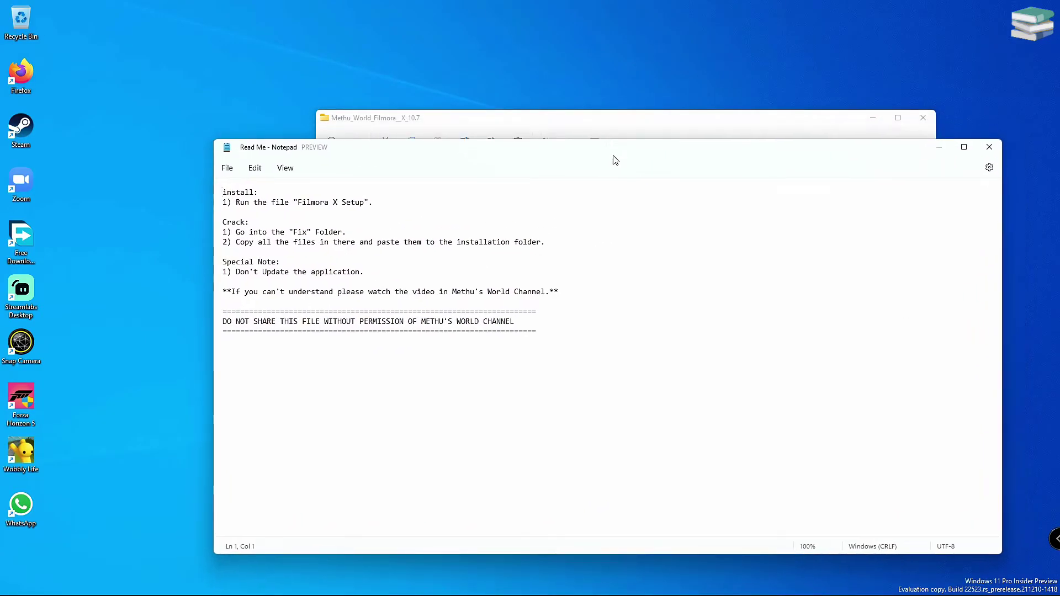
pyautogui.moveTo(223, 192); pyautogui.dragTo(571, 354)
pyautogui.click(571, 355)
pyautogui.click(988, 147)
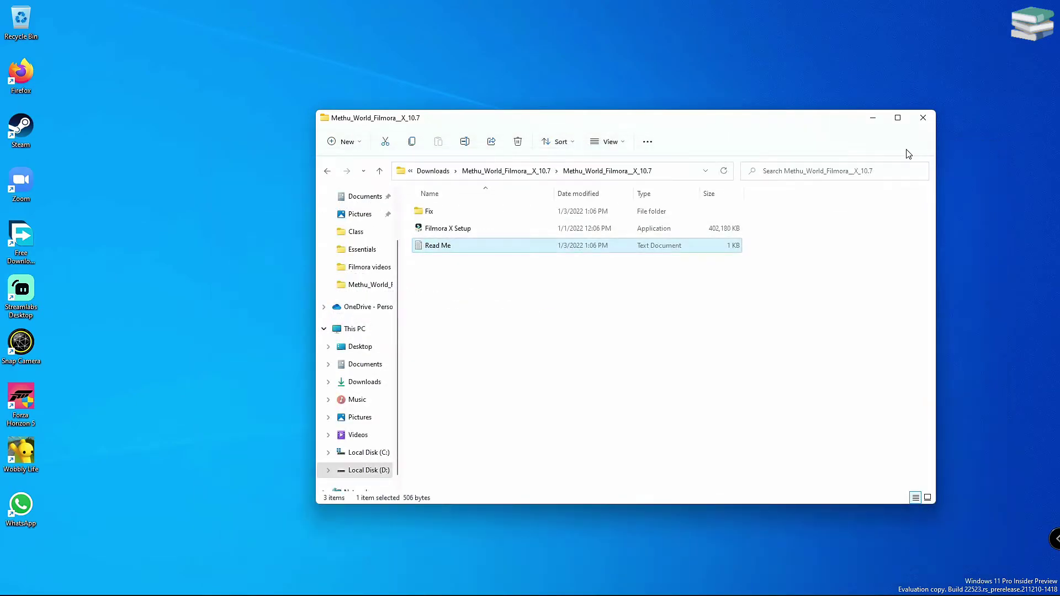
# - Run Filmora X Setup with English as the setup language
pyautogui.doubleClick(473, 230)
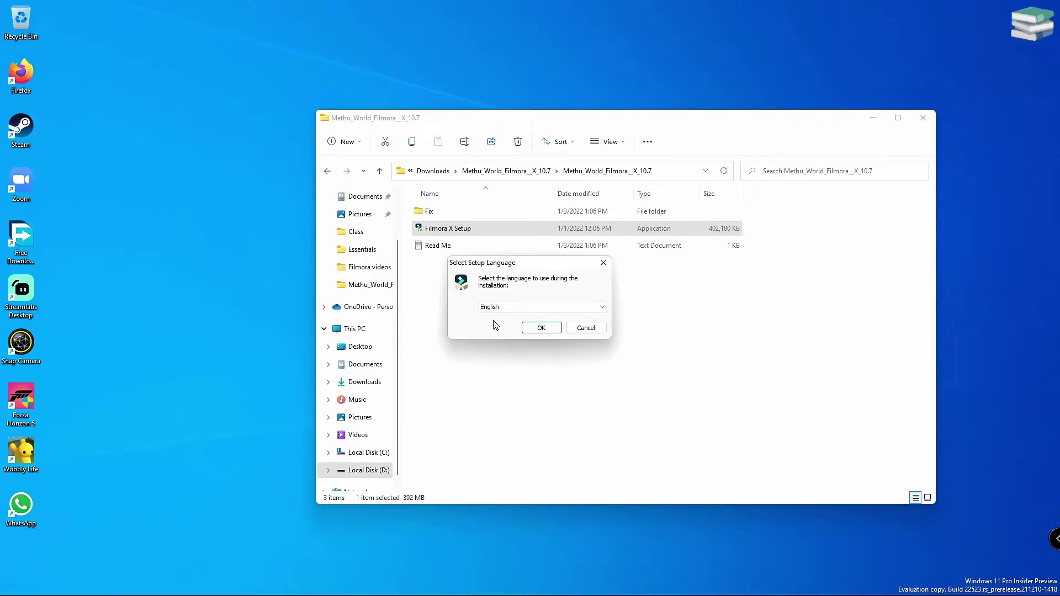
pyautogui.click(508, 308)
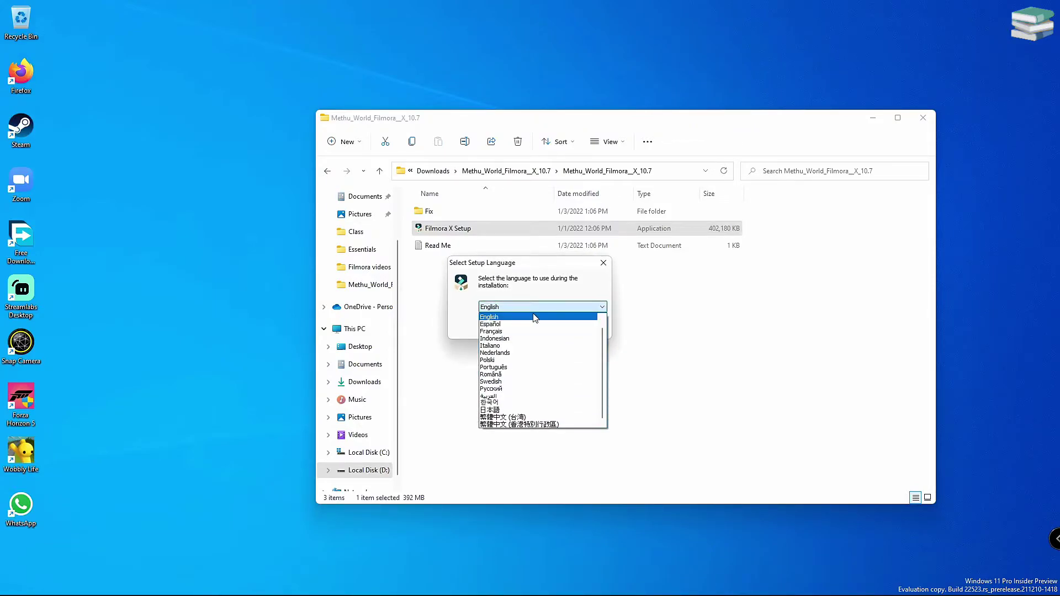
pyautogui.click(535, 317)
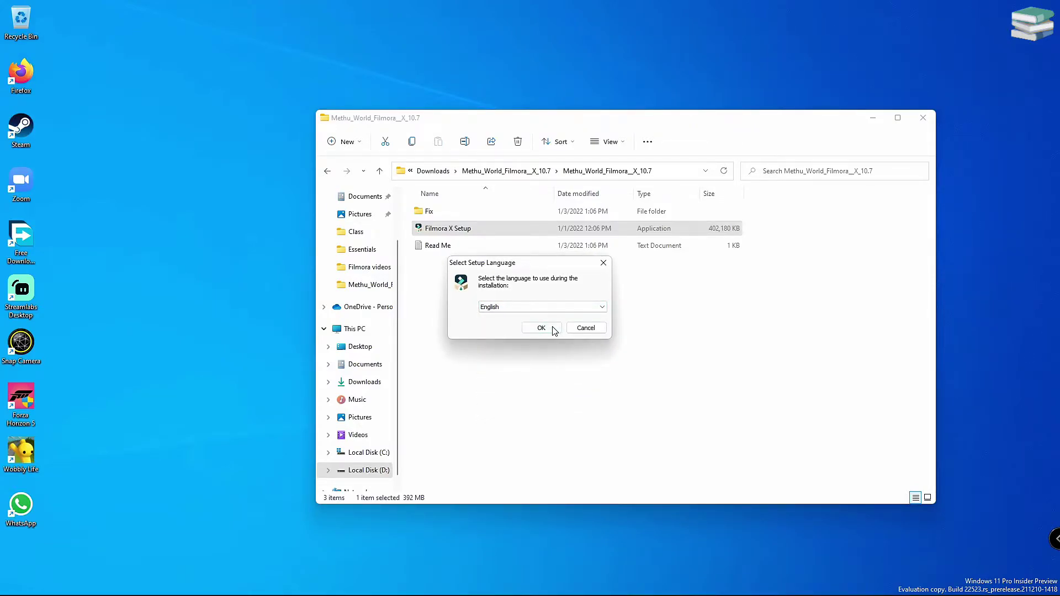
pyautogui.click(553, 328)
# - Accept the license and install to C:\Program Files\Wondershare\Wondershare Filmora
pyautogui.click(589, 391)
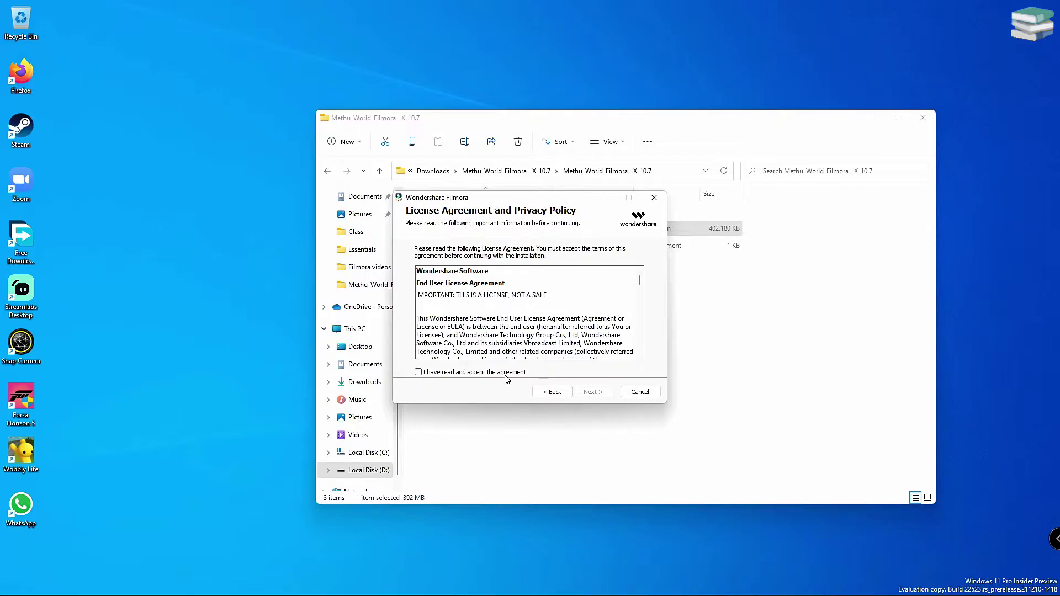
pyautogui.click(427, 374)
pyautogui.click(600, 393)
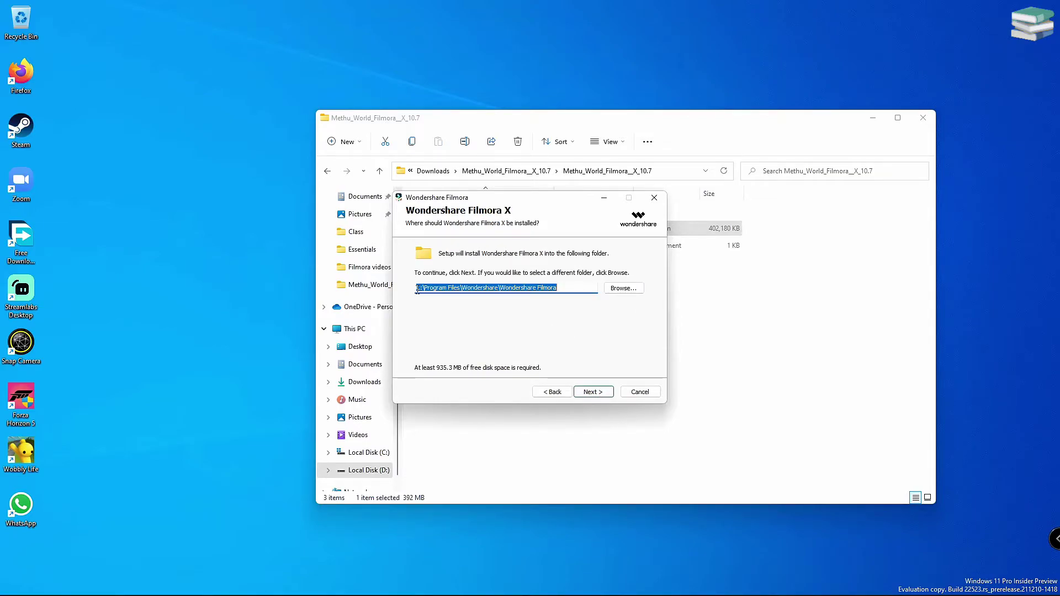
pyautogui.click(561, 291)
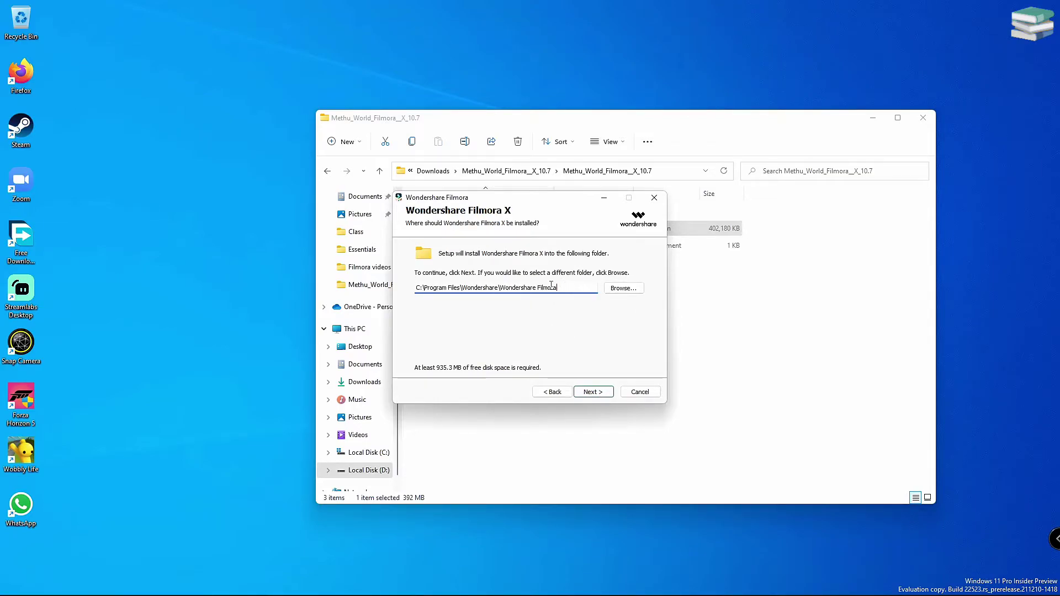
pyautogui.click(593, 393)
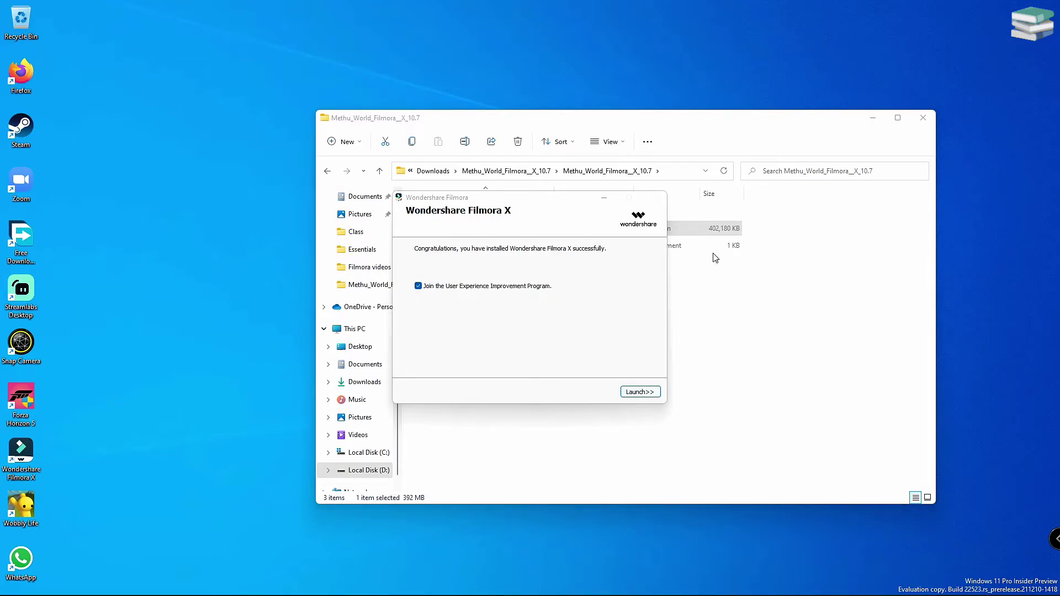
pyautogui.click(603, 198)
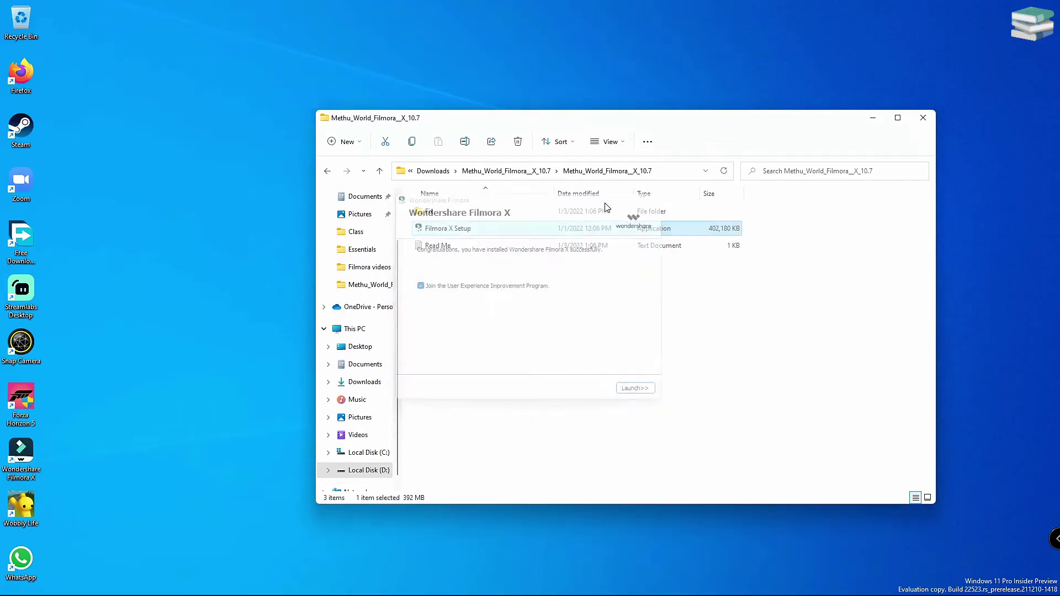
pyautogui.moveTo(621, 124); pyautogui.dragTo(590, 110)
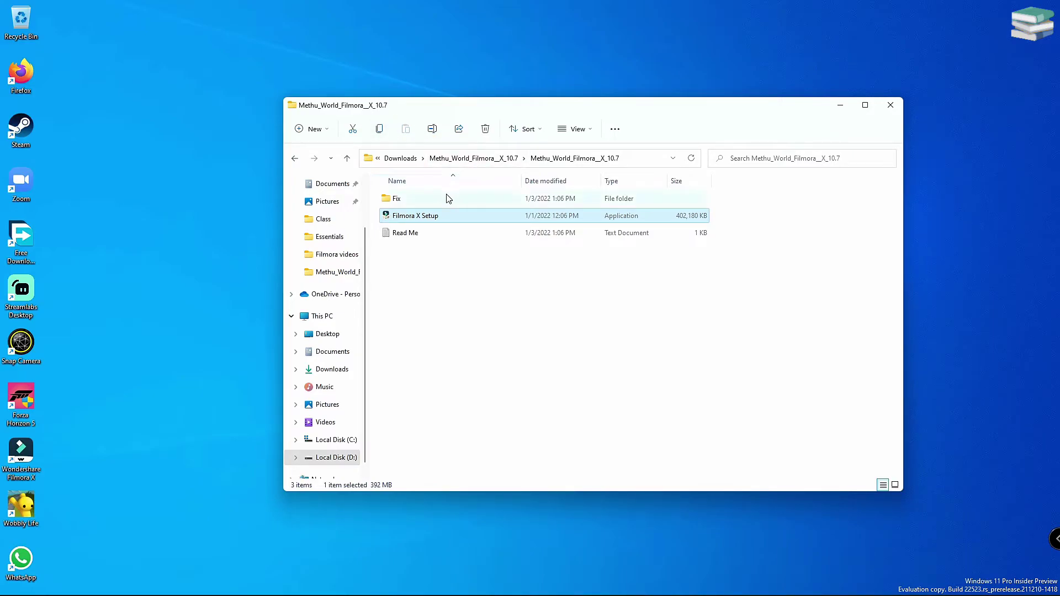
# - Copy the four DLL files from the Fix folder
pyautogui.doubleClick(470, 203)
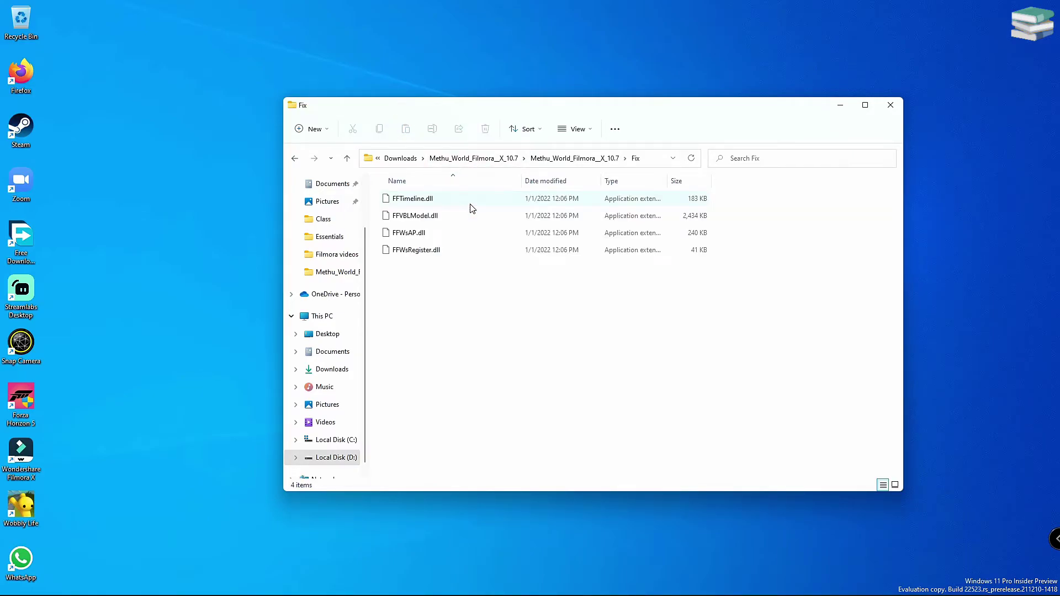
pyautogui.moveTo(553, 334); pyautogui.dragTo(457, 197)
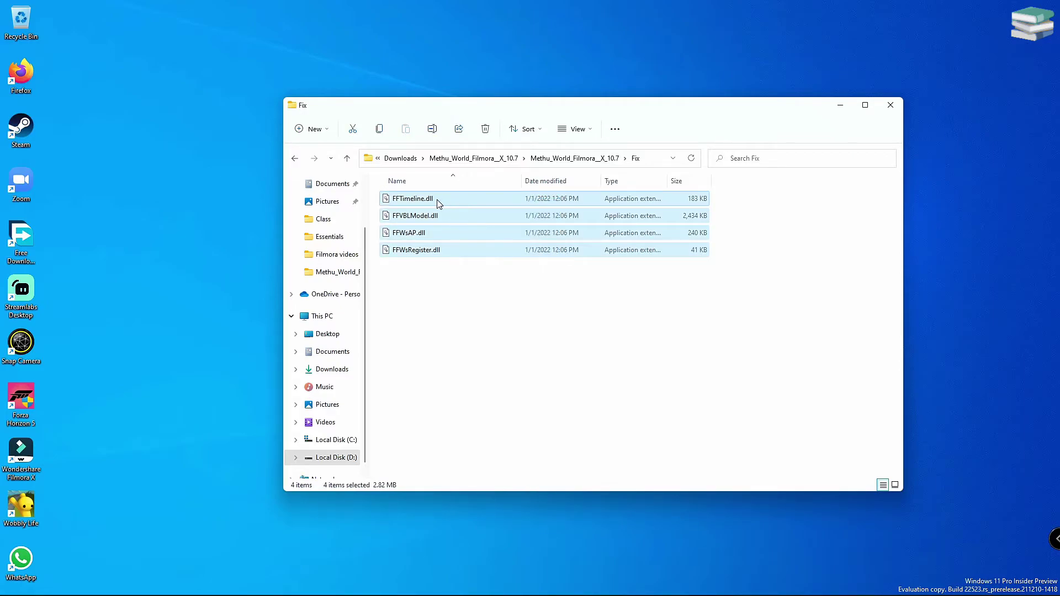
pyautogui.click(380, 130)
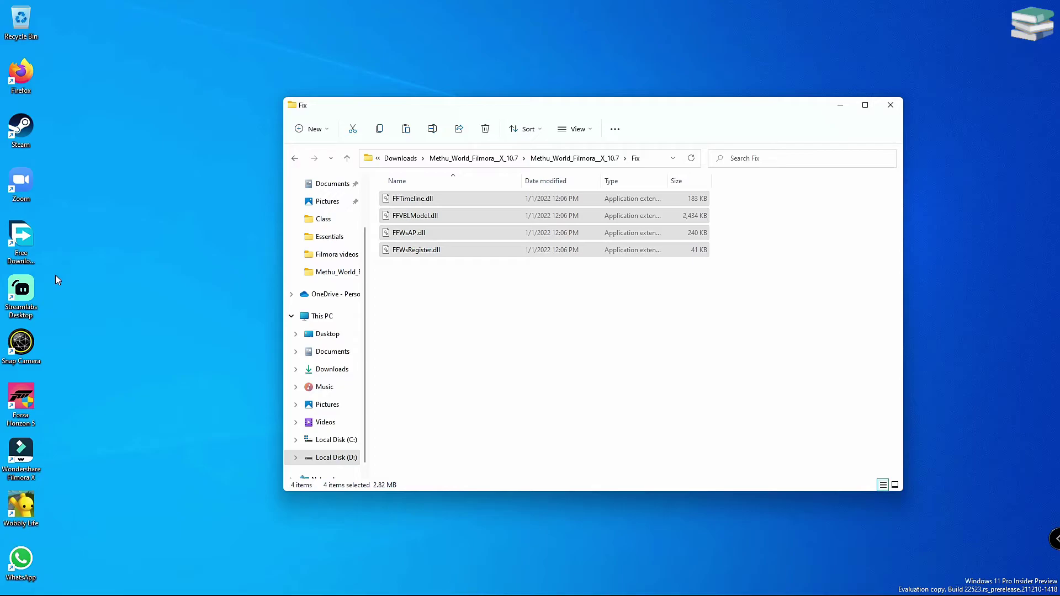
# - Paste the DLLs into the Filmora installation folder, replacing the originals, and close both folders
pyautogui.rightClick(16, 451)
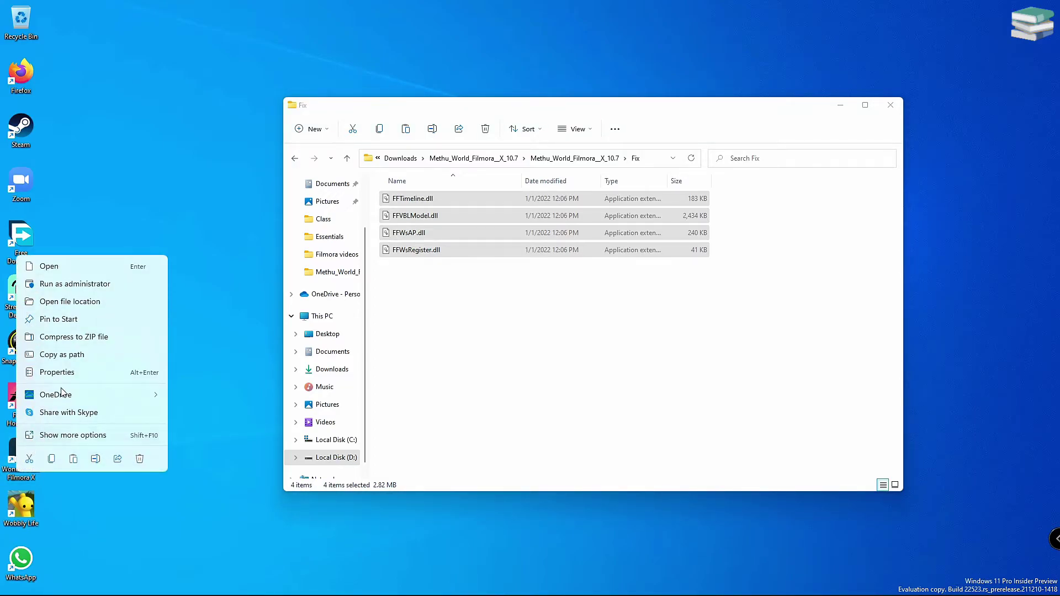
pyautogui.click(71, 307)
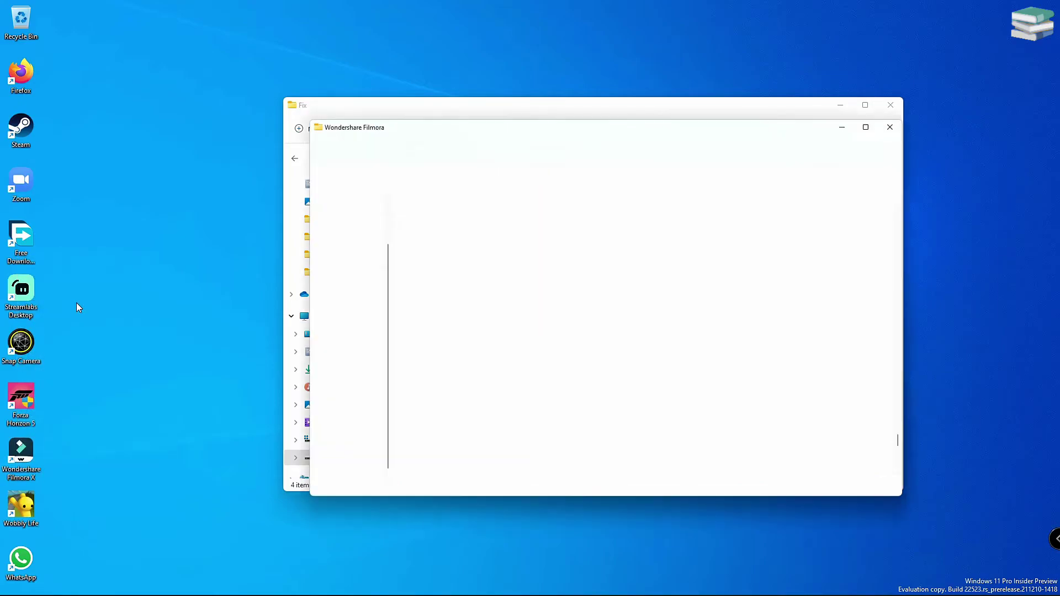
pyautogui.moveTo(521, 134); pyautogui.dragTo(533, 136)
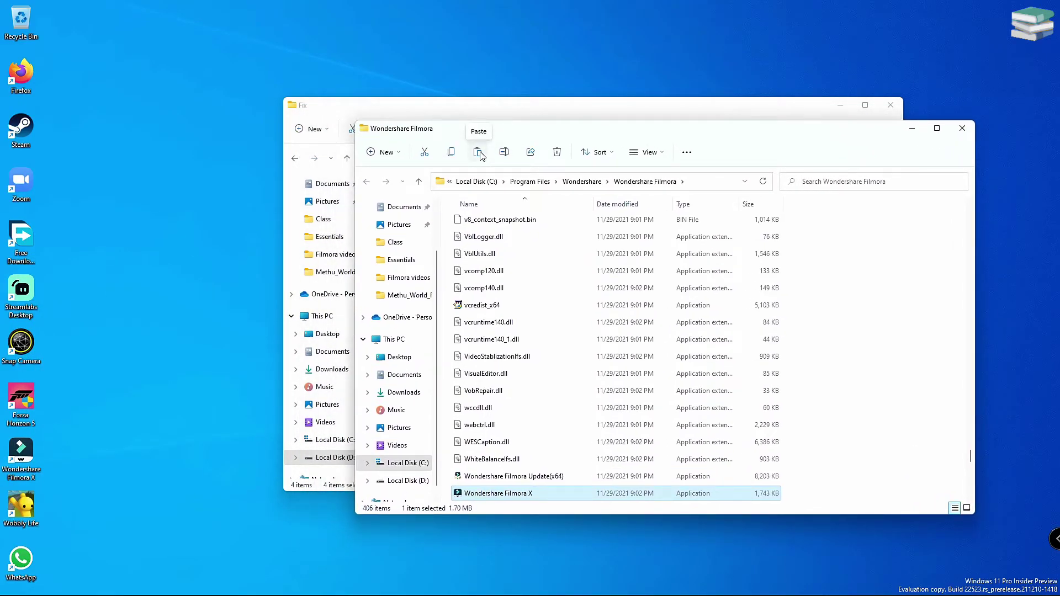
pyautogui.click(478, 153)
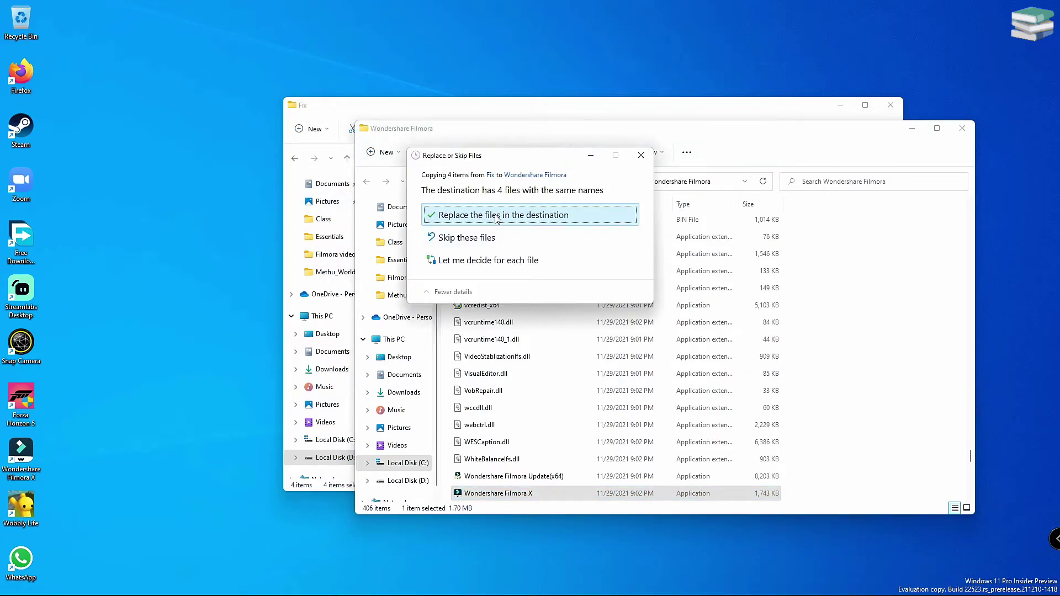
pyautogui.click(497, 219)
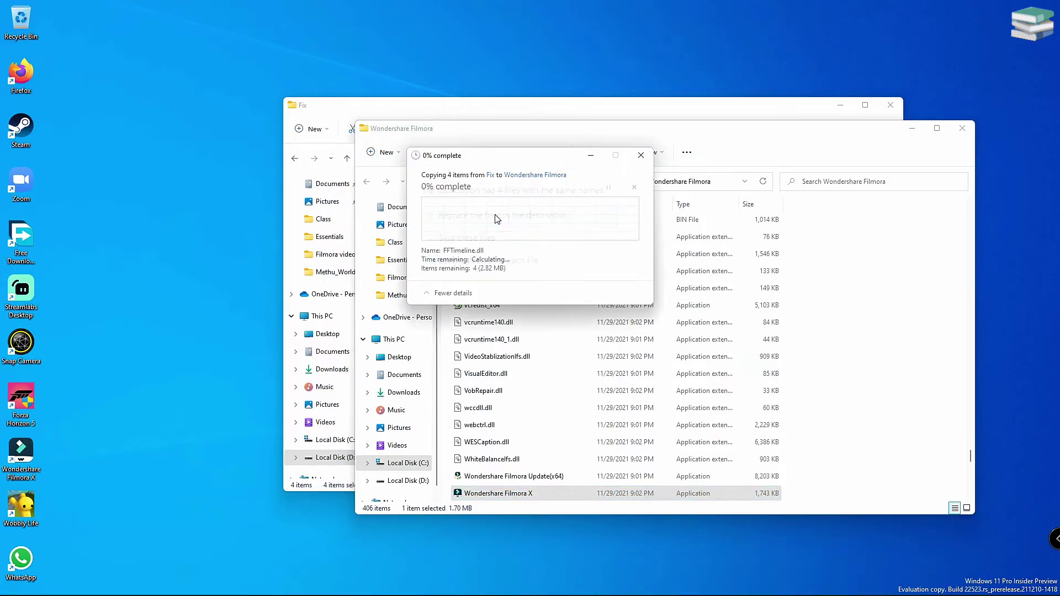
pyautogui.click(961, 128)
pyautogui.click(893, 108)
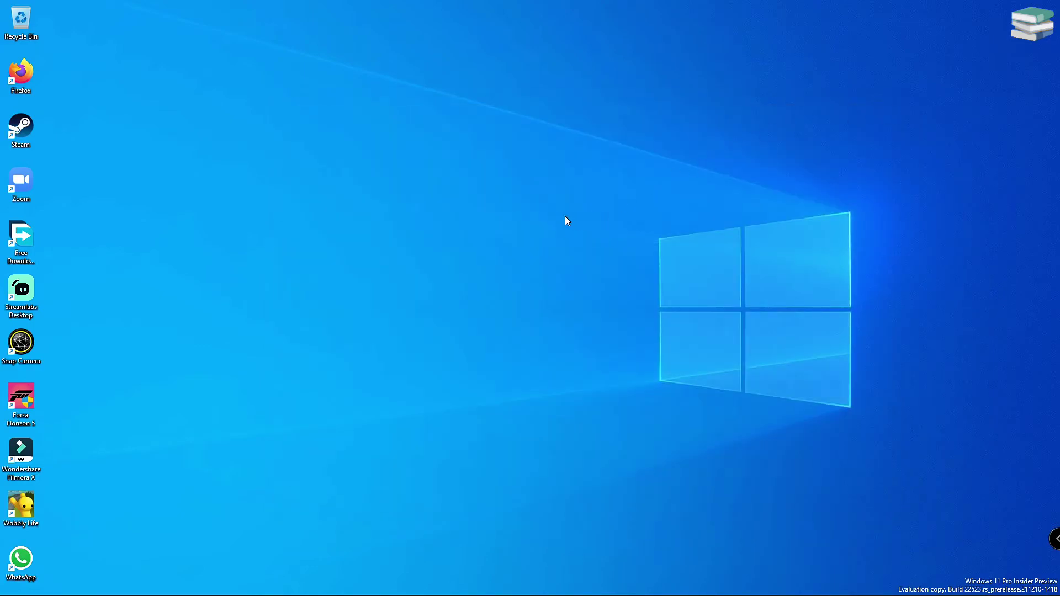
# - Launch Filmora X from the installation-complete dialog onto an empty Untitled project
pyautogui.click(604, 583)
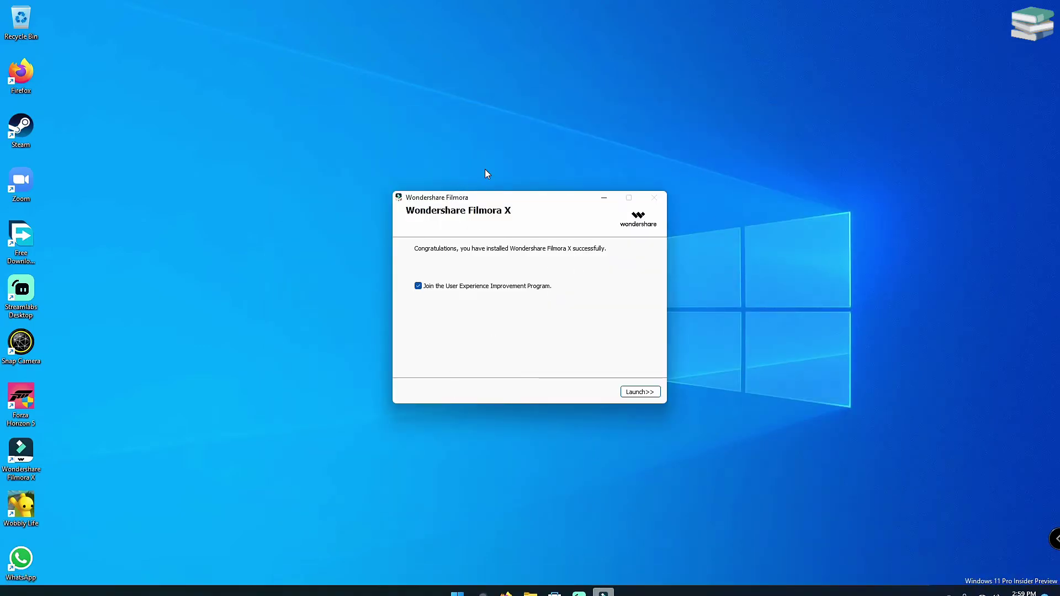
pyautogui.moveTo(478, 204); pyautogui.dragTo(481, 203)
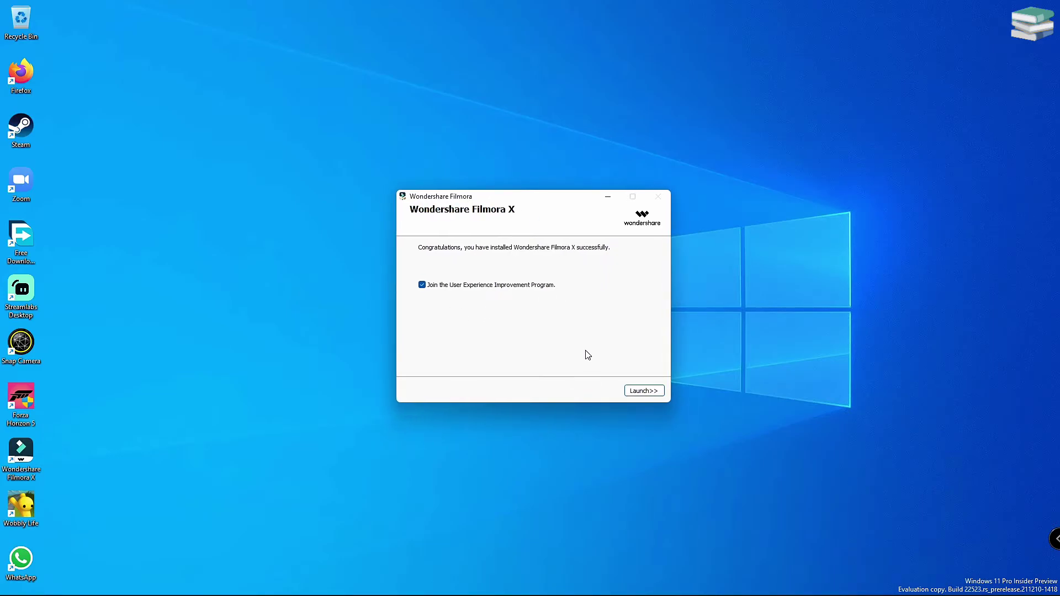
pyautogui.click(645, 391)
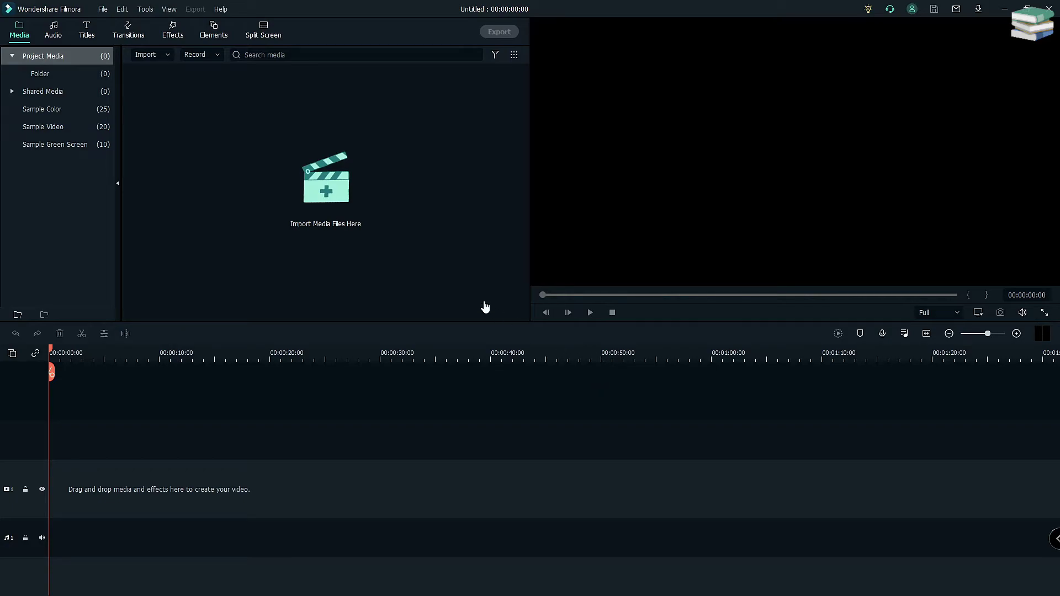
pyautogui.click(220, 9)
pyautogui.click(321, 278)
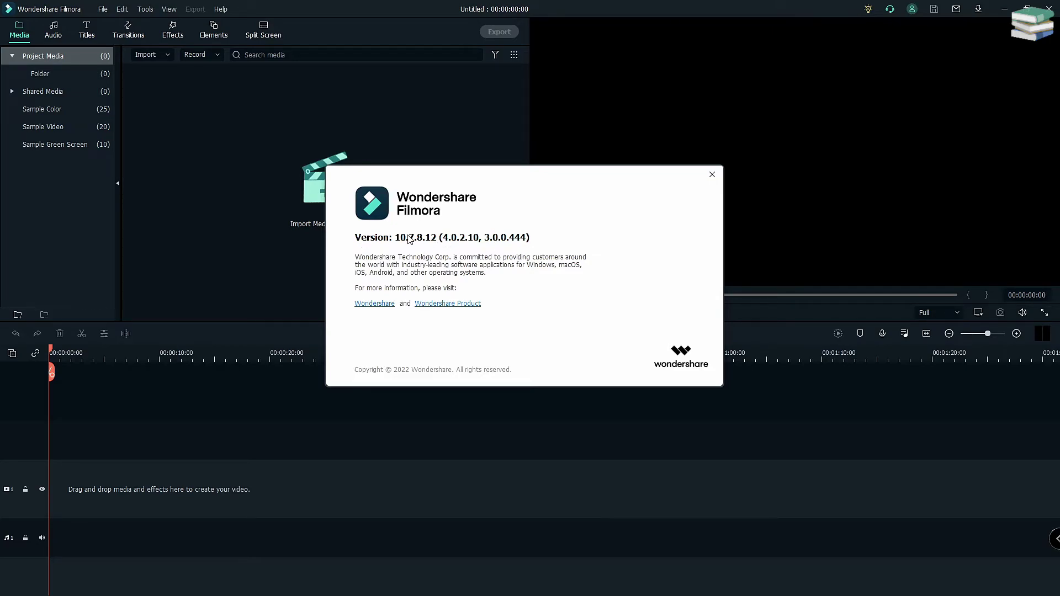
pyautogui.click(712, 175)
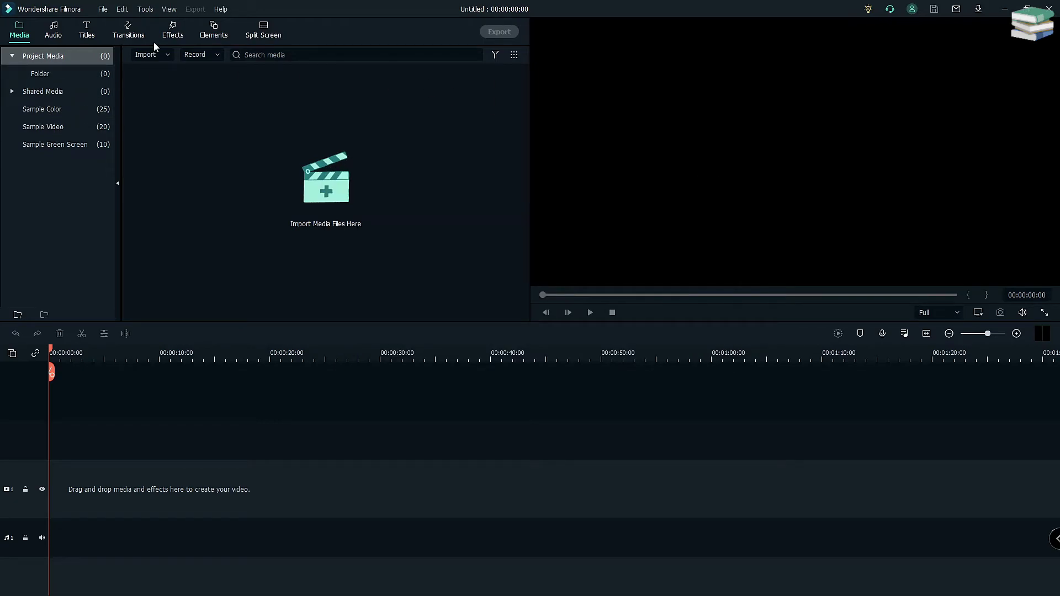
pyautogui.click(173, 33)
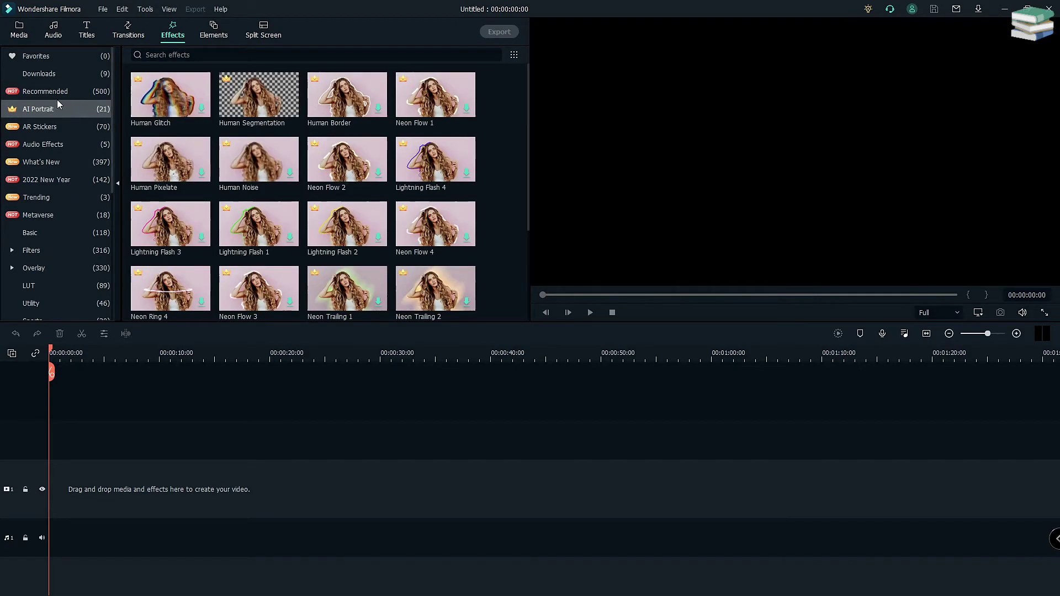
pyautogui.scroll(-5, 57, 133)
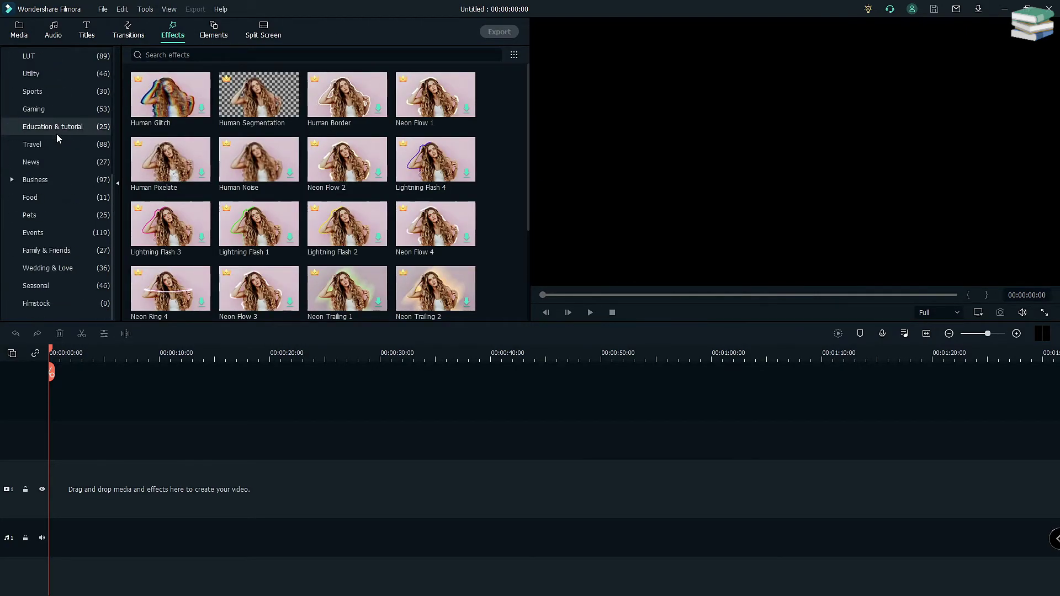
pyautogui.scroll(5, 56, 137)
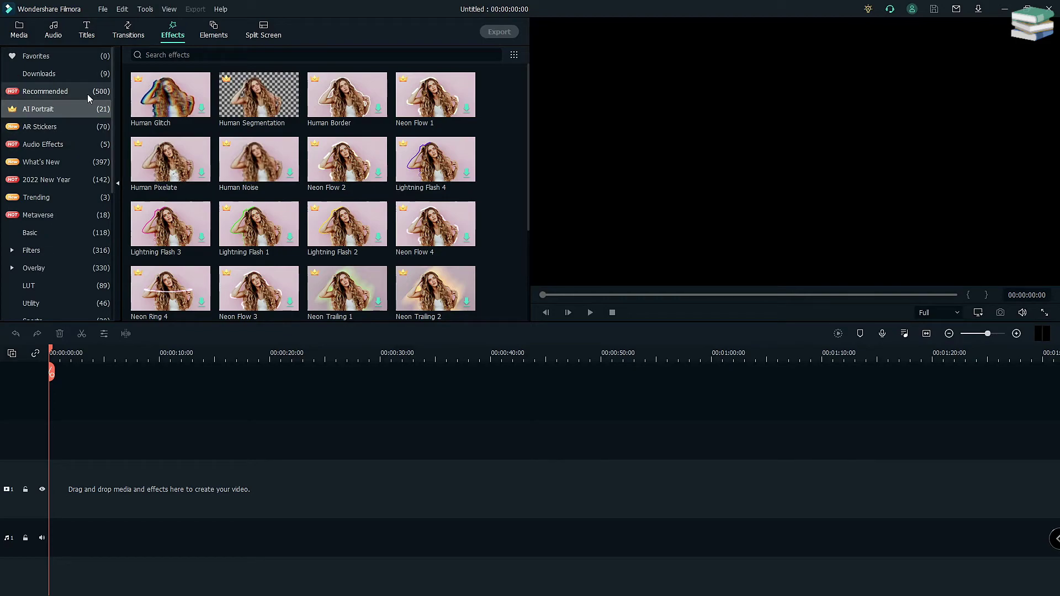
pyautogui.click(214, 36)
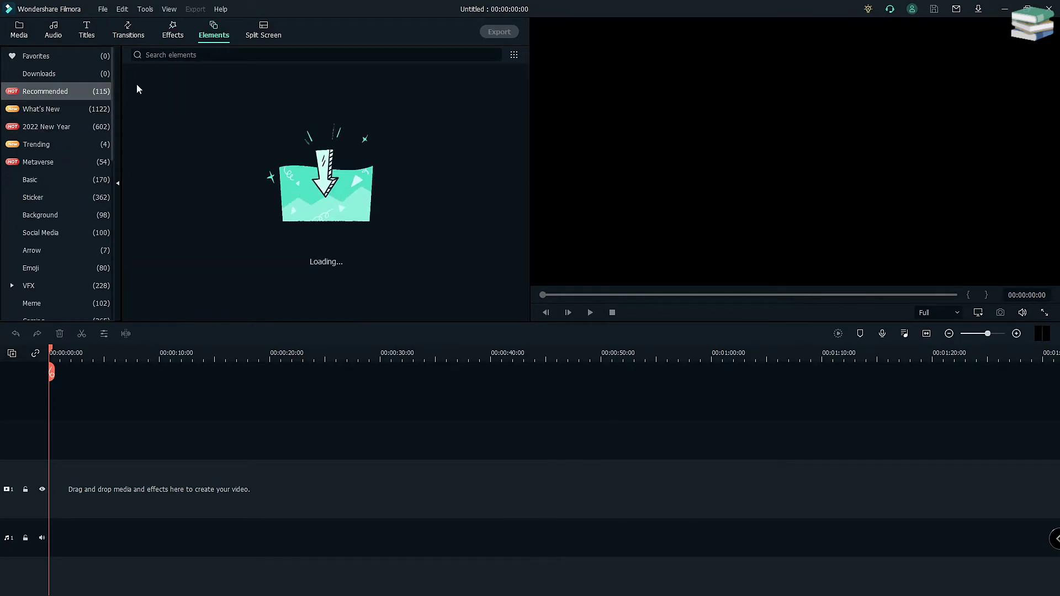
pyautogui.click(123, 38)
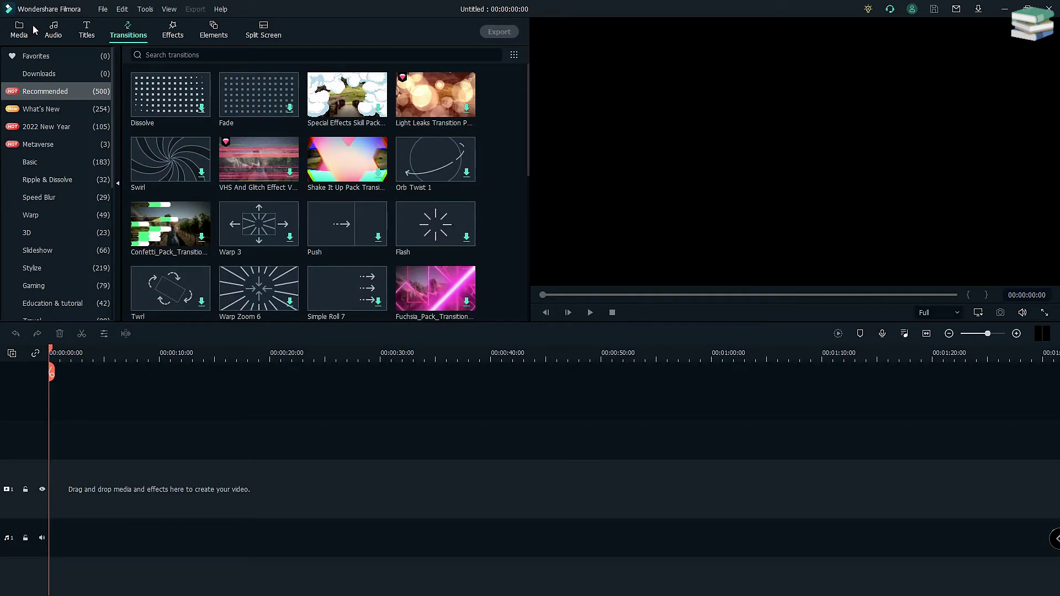
pyautogui.click(29, 33)
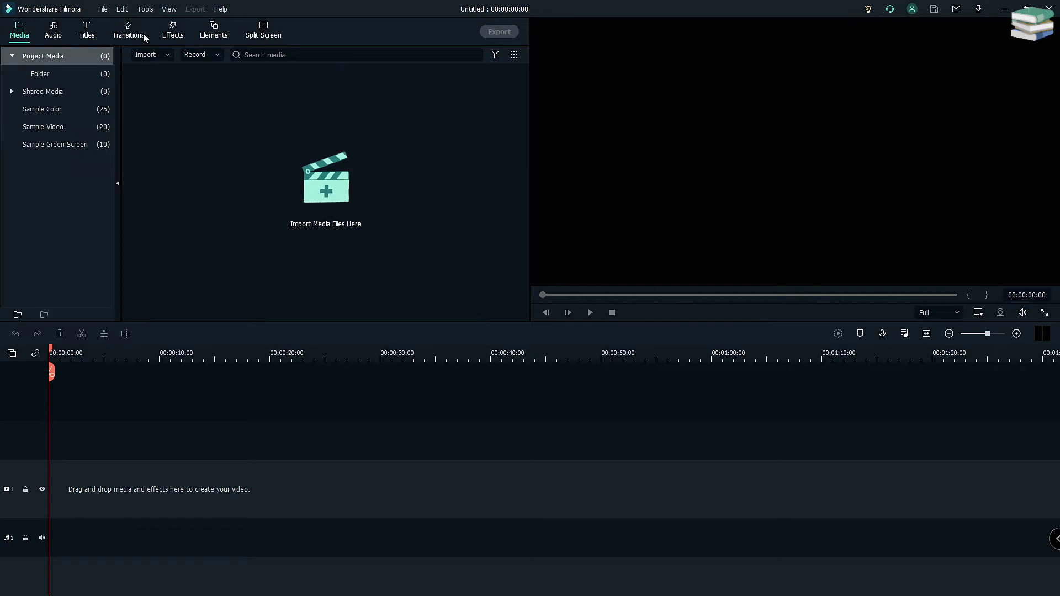
# - Place the Countdown 3 sample clip on the timeline at 1280 x 720 25fps
pyautogui.click(65, 122)
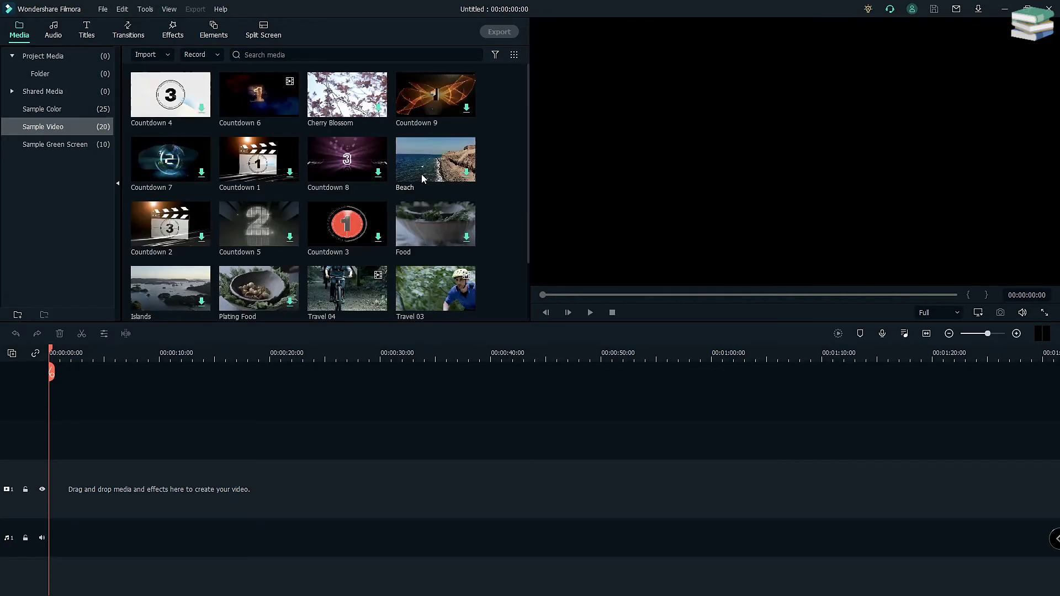
pyautogui.moveTo(347, 224); pyautogui.dragTo(96, 475)
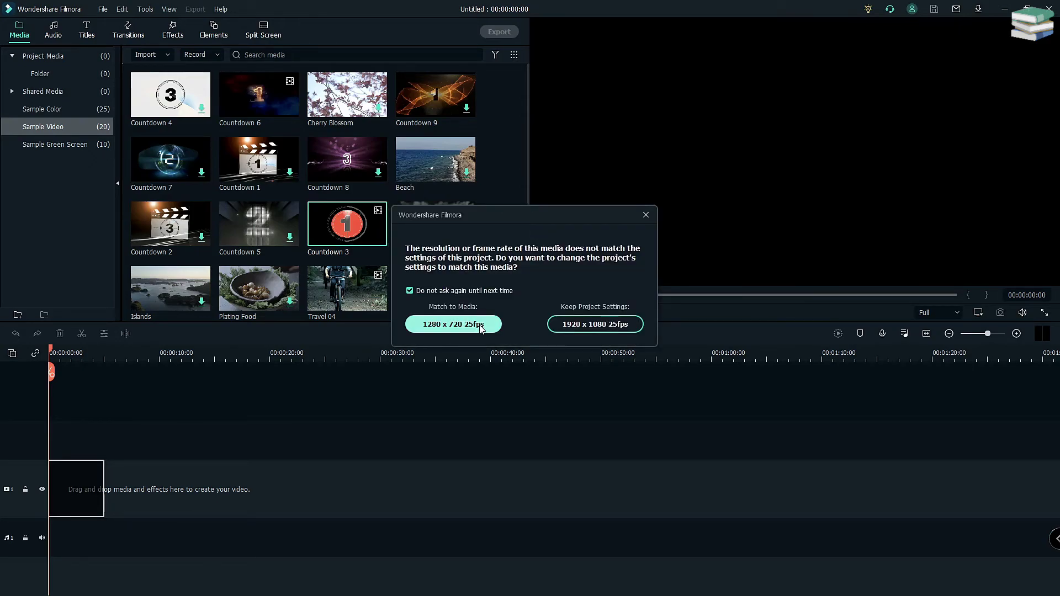
pyautogui.click(486, 326)
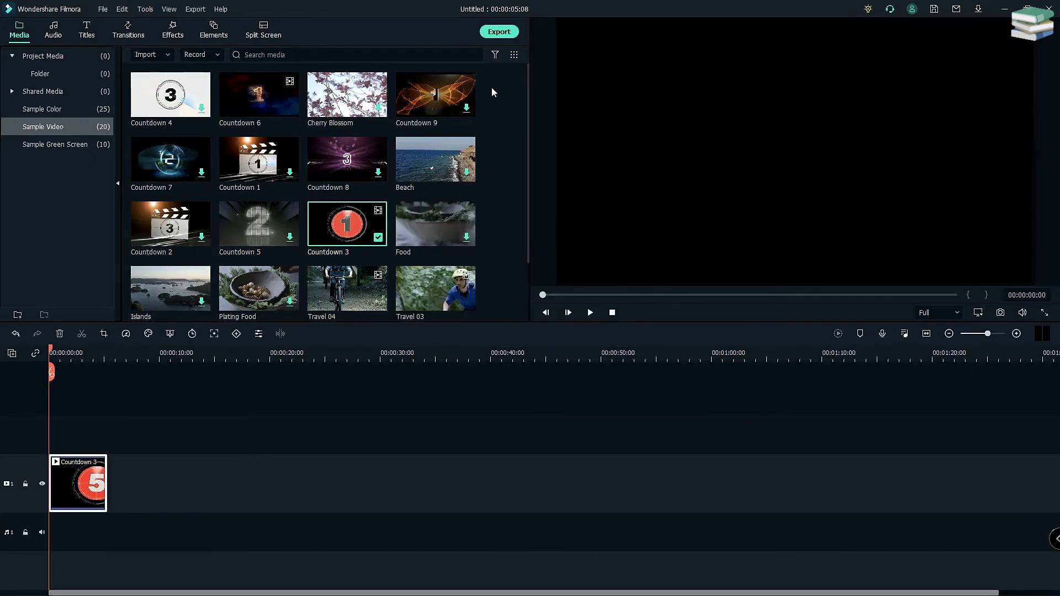
# - Export the project as an MP4 file
pyautogui.click(499, 33)
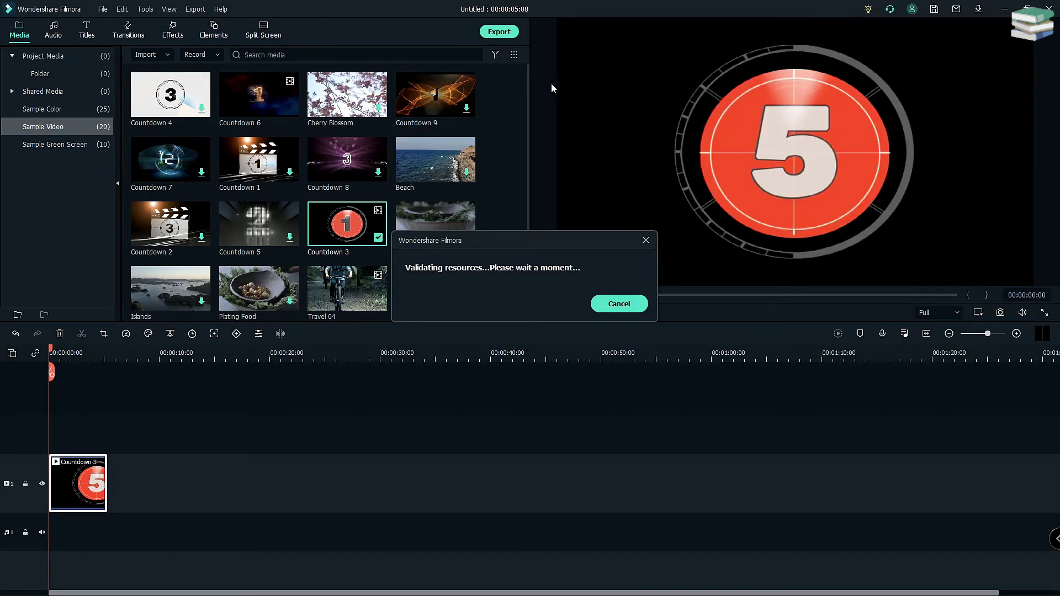
pyautogui.click(507, 318)
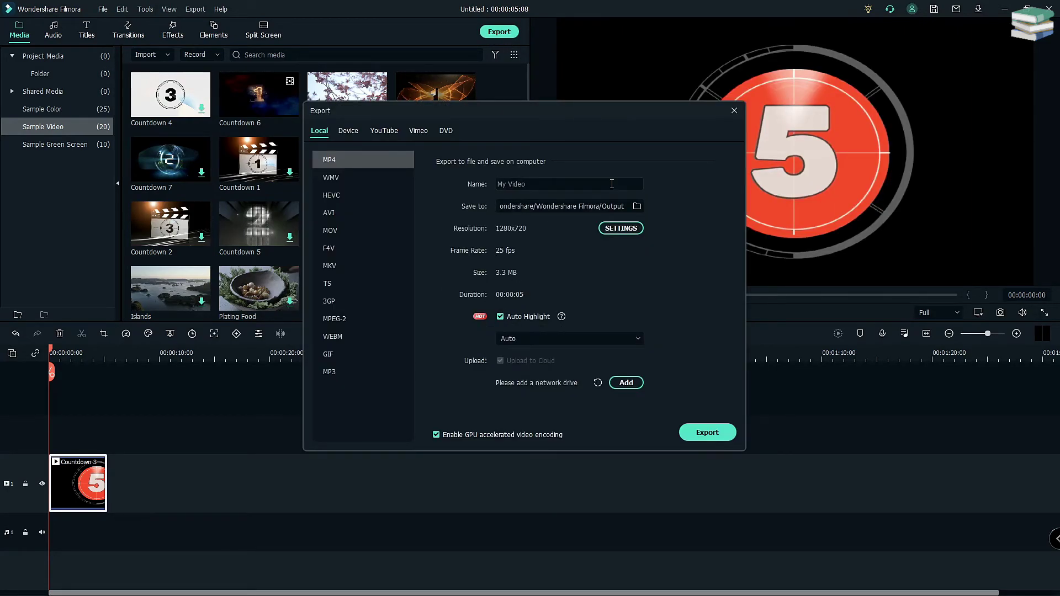
pyautogui.click(352, 177)
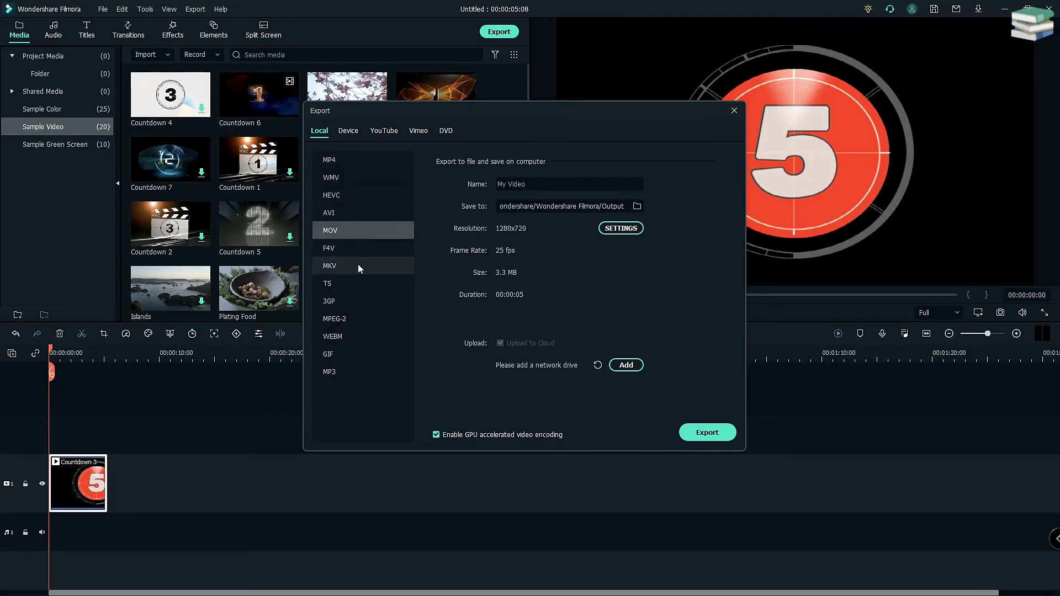
pyautogui.click(342, 159)
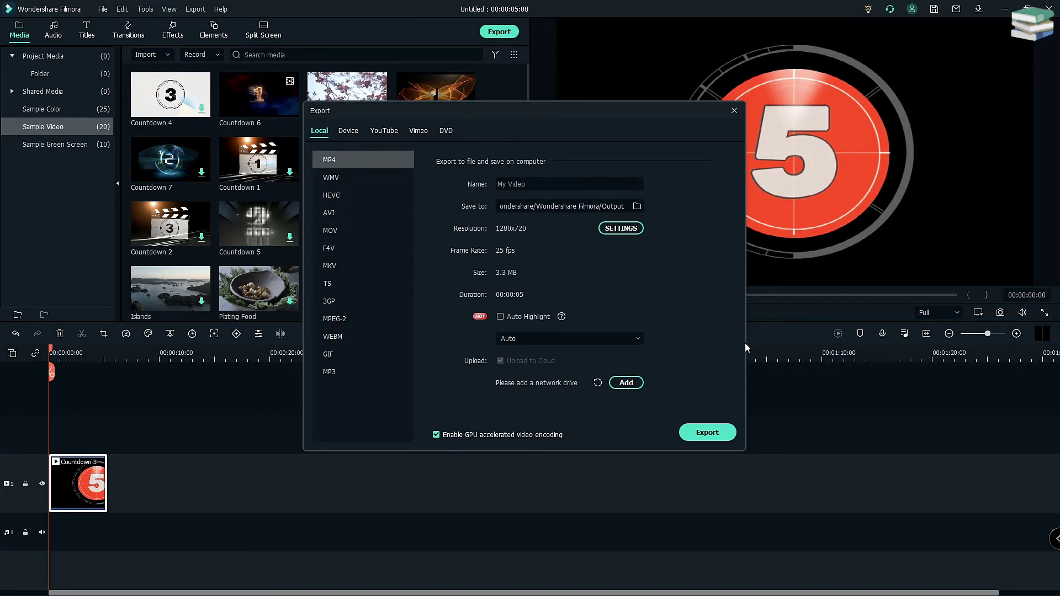
pyautogui.click(715, 433)
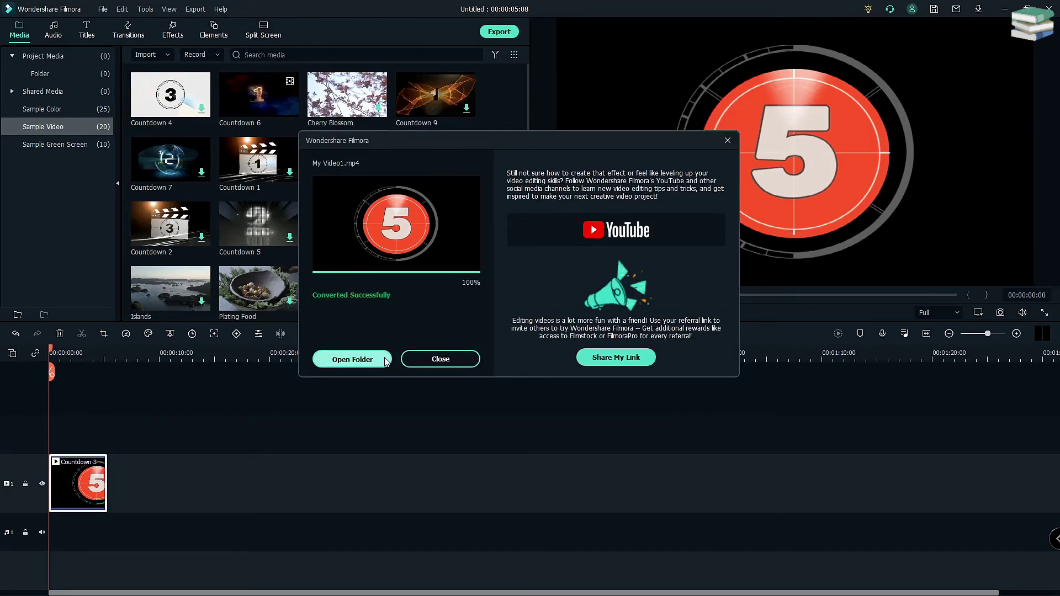
# - Play My Video1 from the Output folder full screen, rewinding and pausing it
pyautogui.click(374, 360)
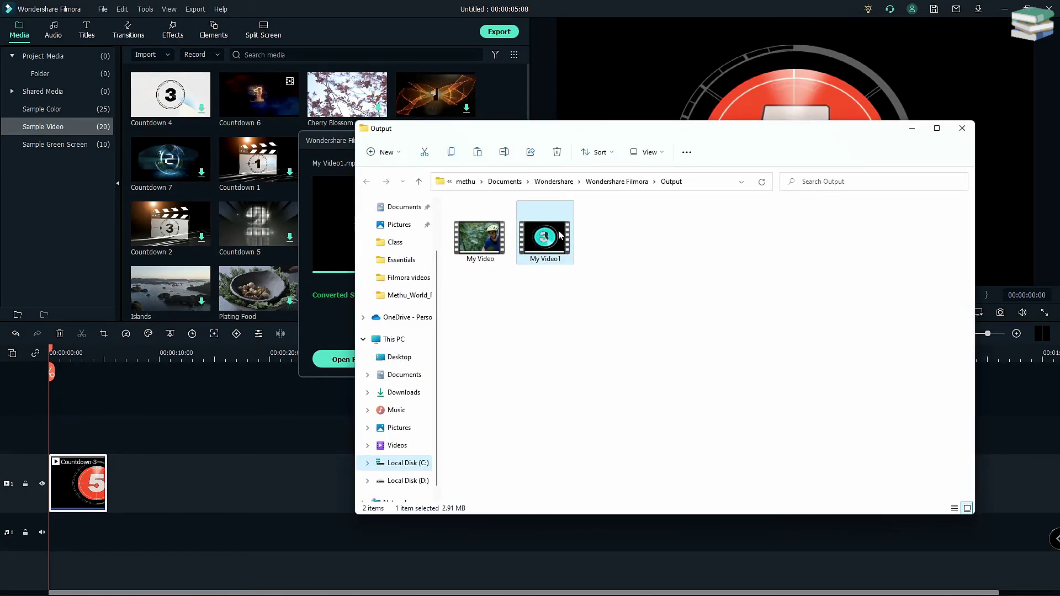
pyautogui.doubleClick(535, 245)
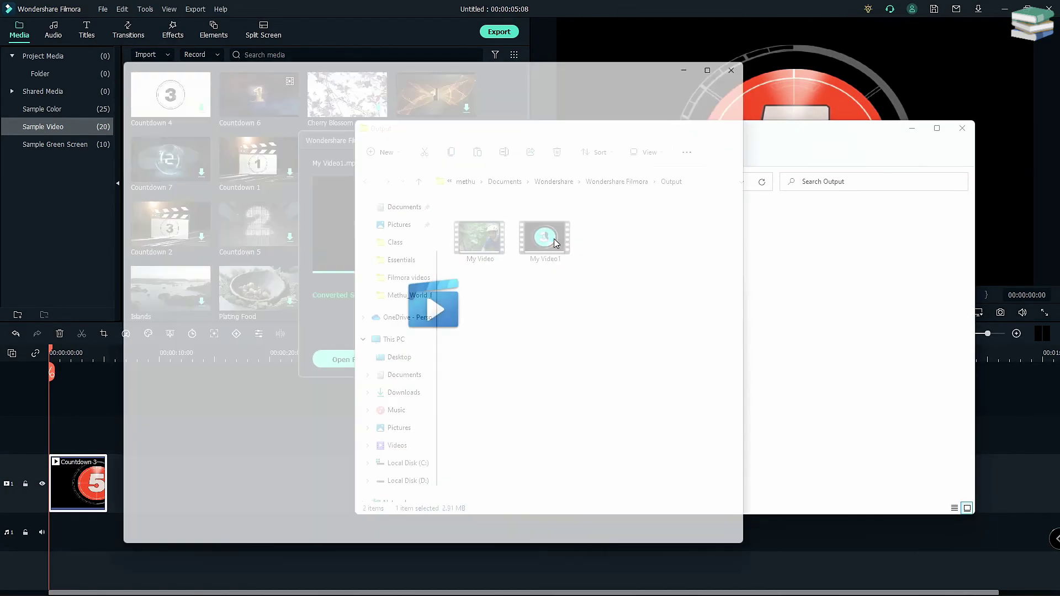
pyautogui.click(711, 537)
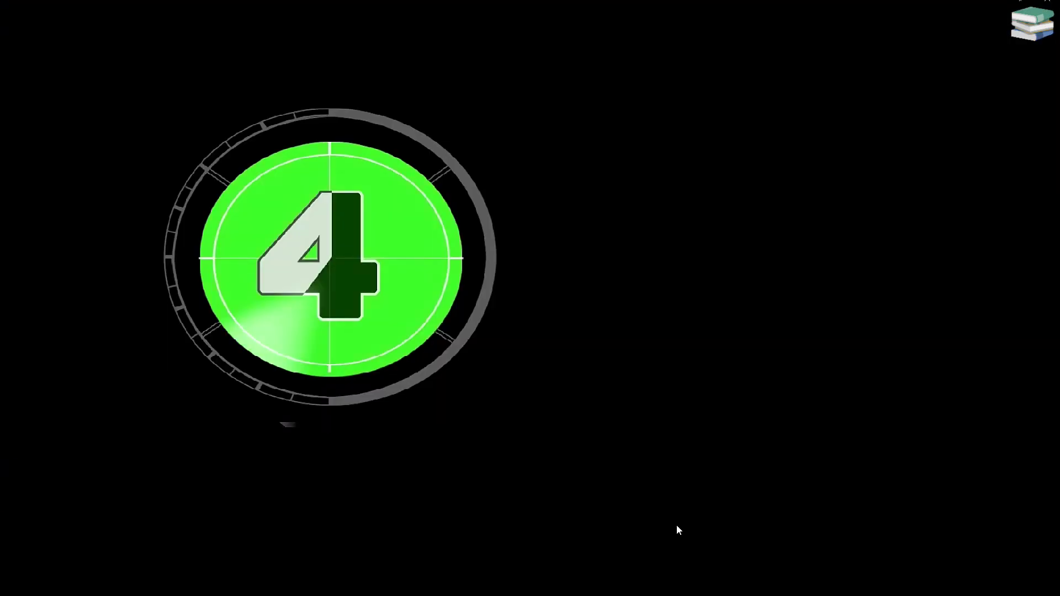
pyautogui.moveTo(333, 513); pyautogui.dragTo(33, 442)
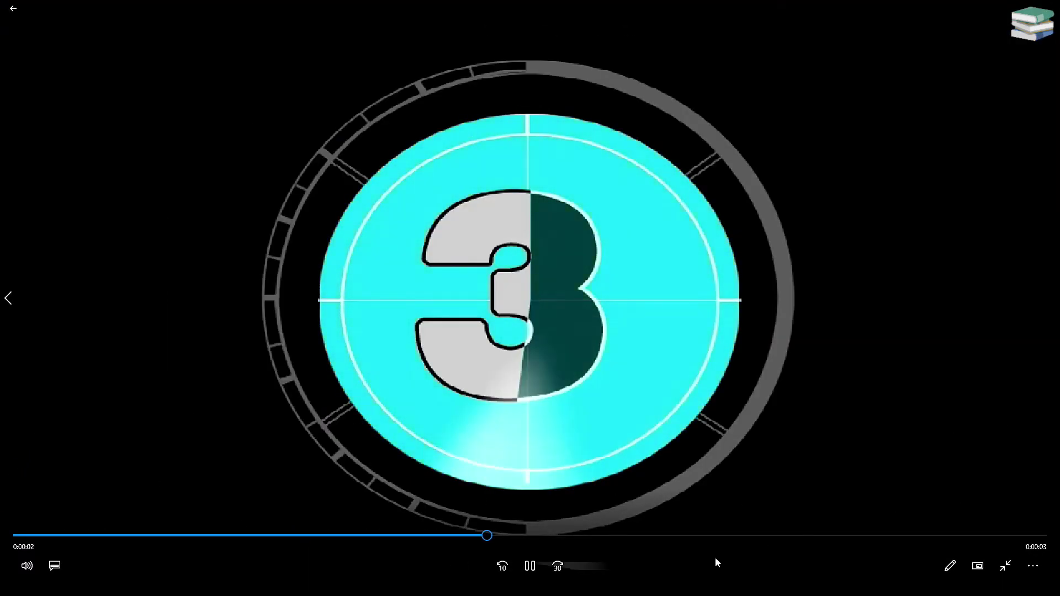
pyautogui.click(529, 566)
# - Exit full screen and close the player, Output folder and export confirmation
pyautogui.click(1005, 566)
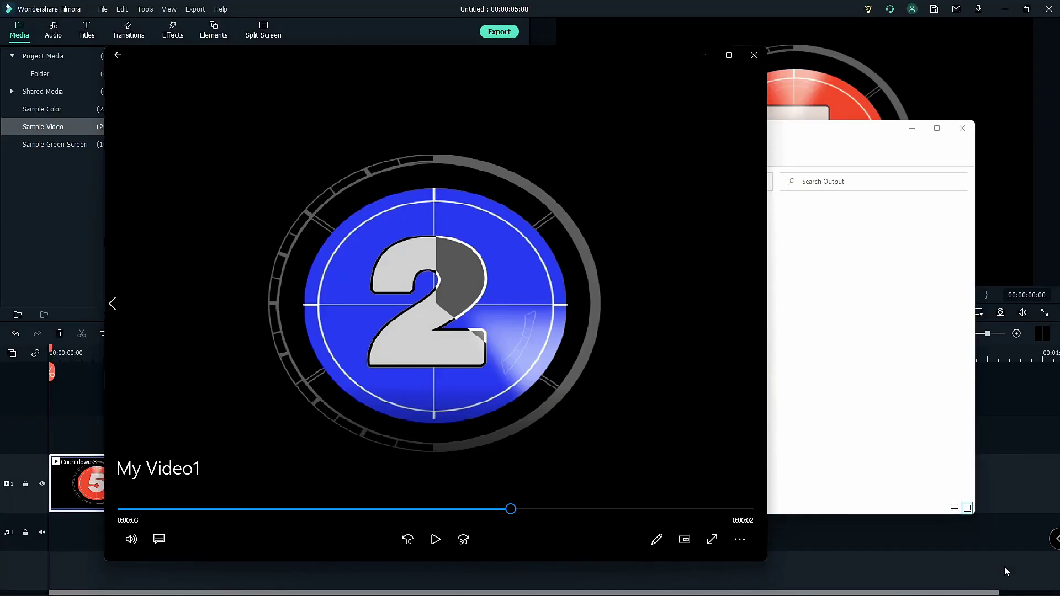
pyautogui.click(753, 55)
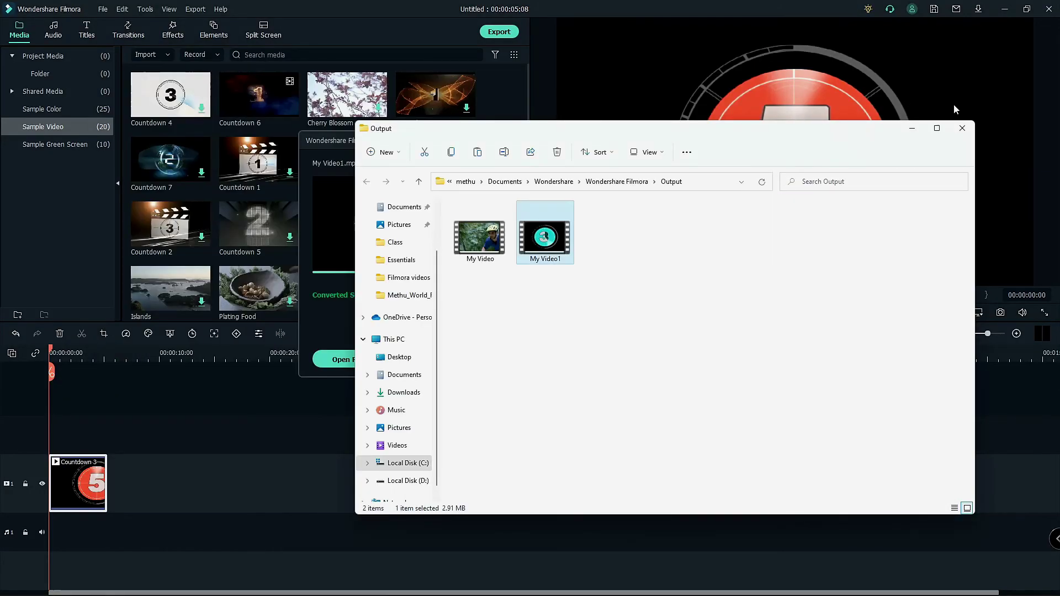
pyautogui.click(962, 128)
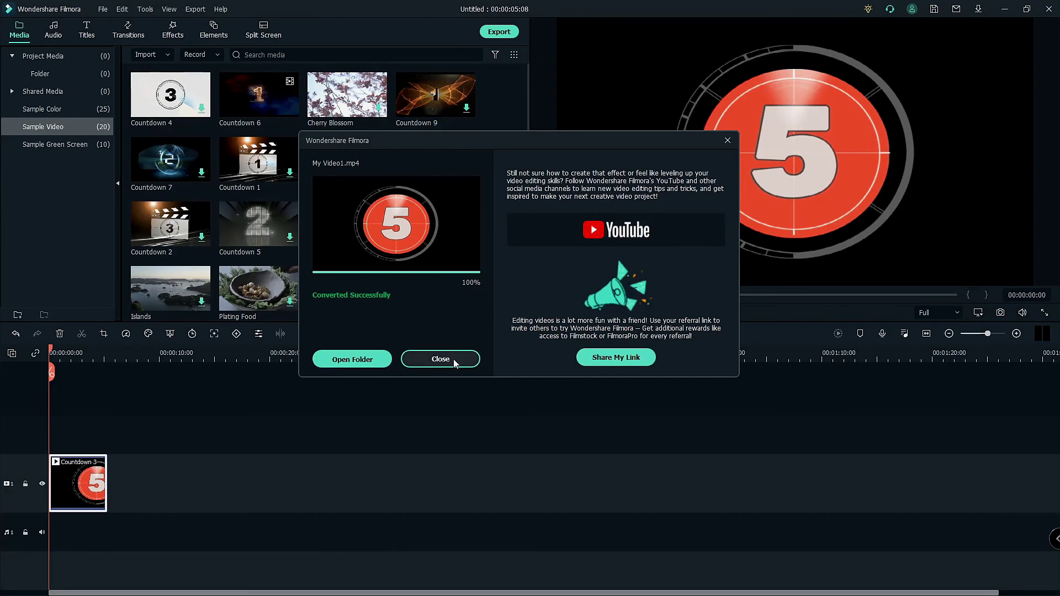
pyautogui.click(453, 359)
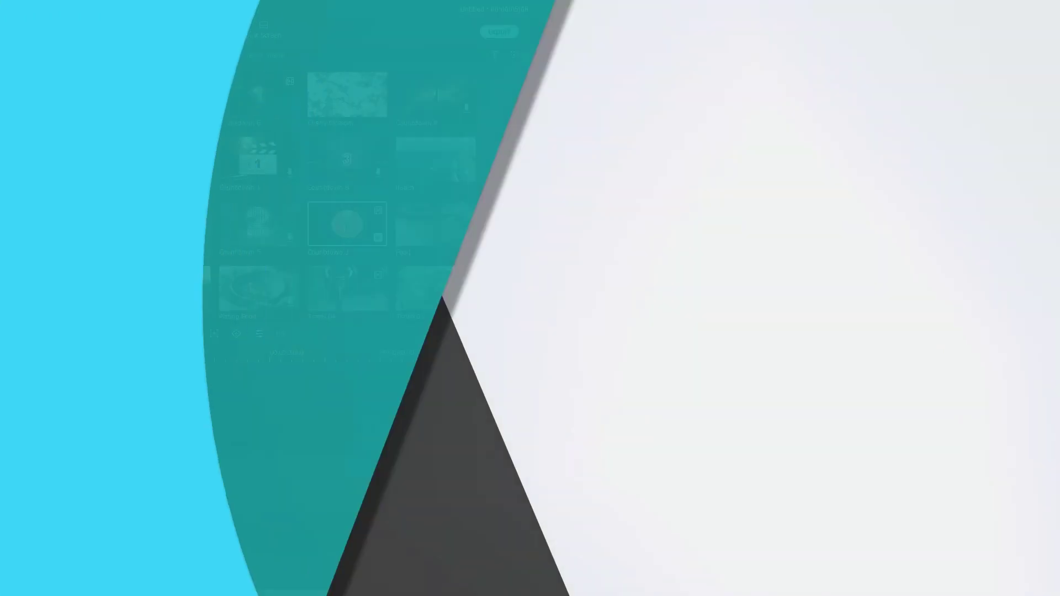